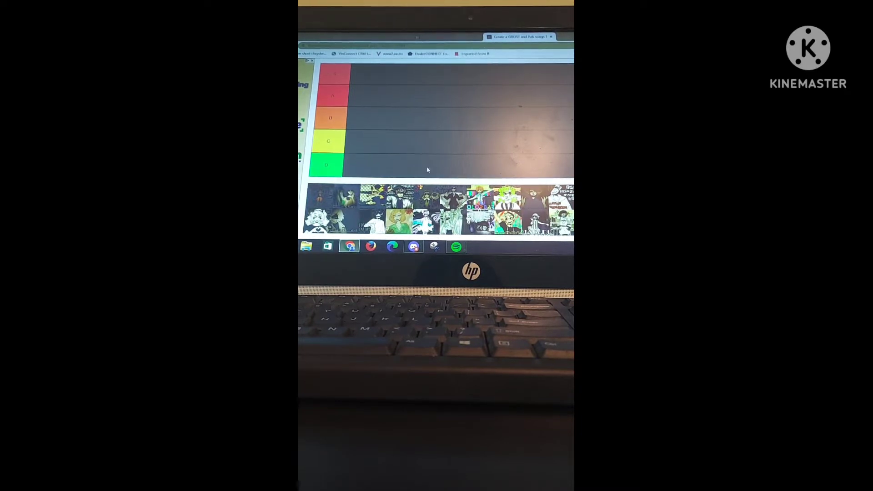
Place a dark character in the extra bottom row and the first unranked character in A.
left_click(433, 38)
scroll(458, 145, "down", 3)
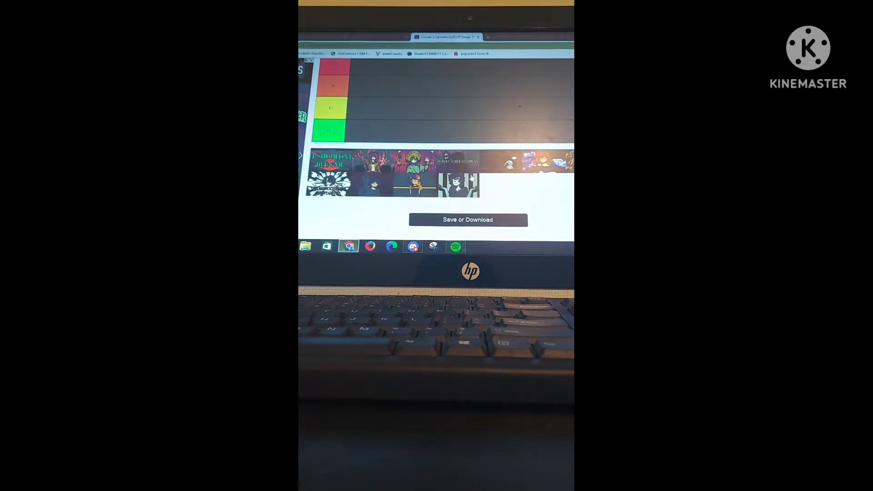
scroll(471, 177, "up", 1)
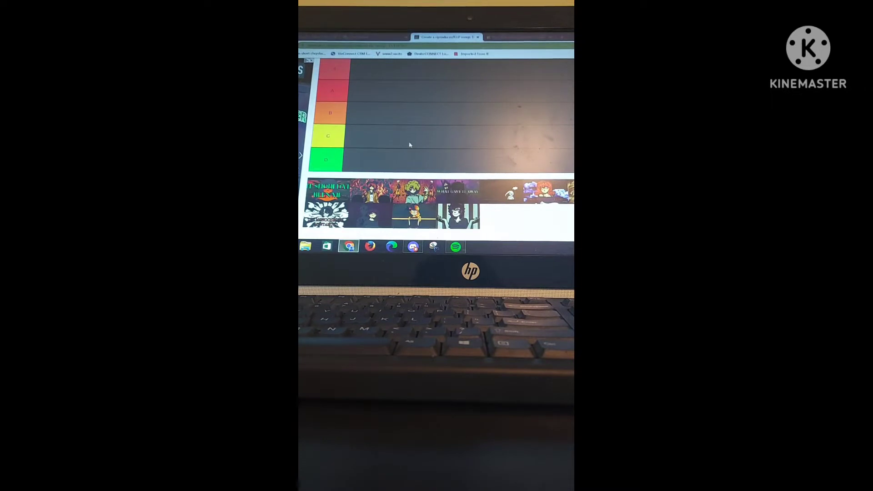
left_click(517, 37)
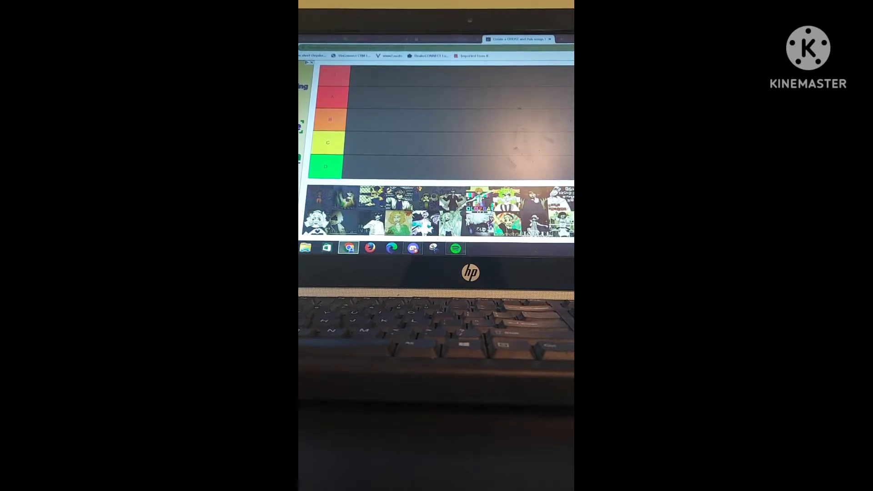
scroll(565, 153, "down", 1)
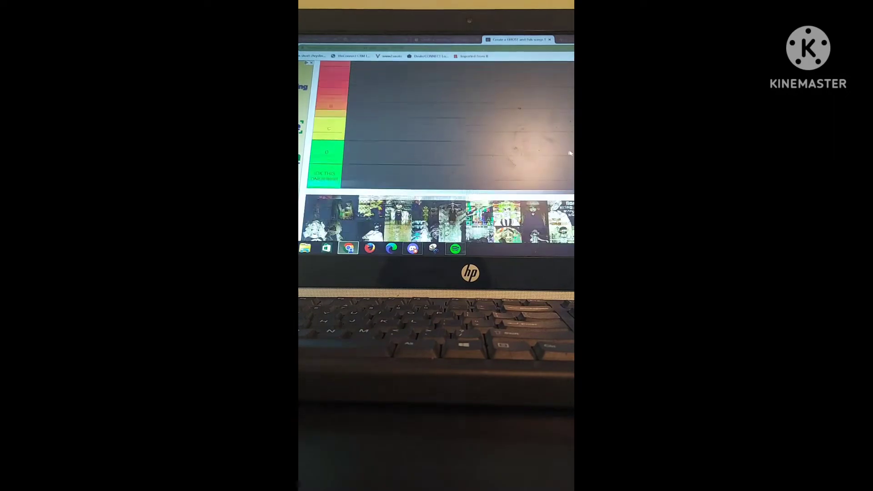
left_click_drag(533, 194, 355, 162)
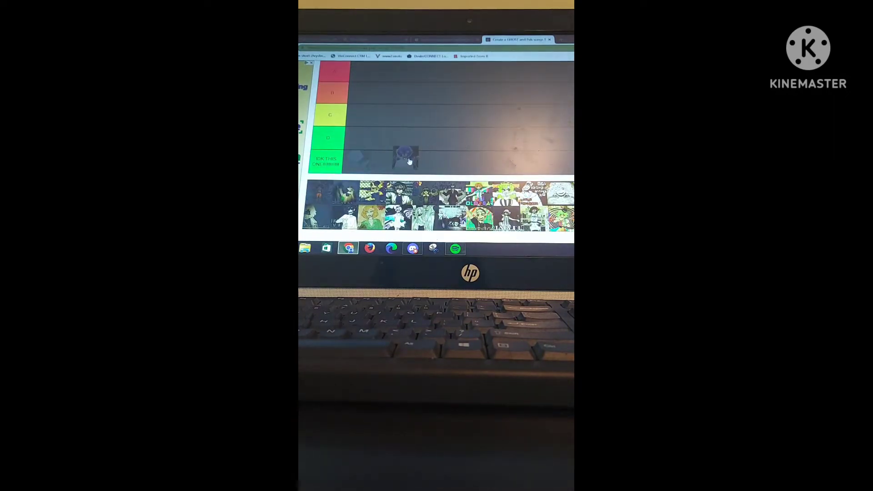
scroll(384, 191, "up", 1)
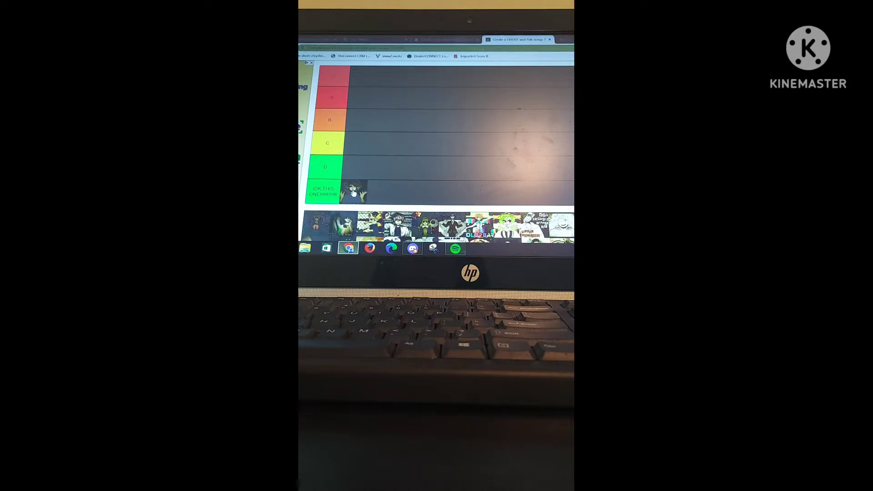
left_click_drag(316, 225, 317, 225)
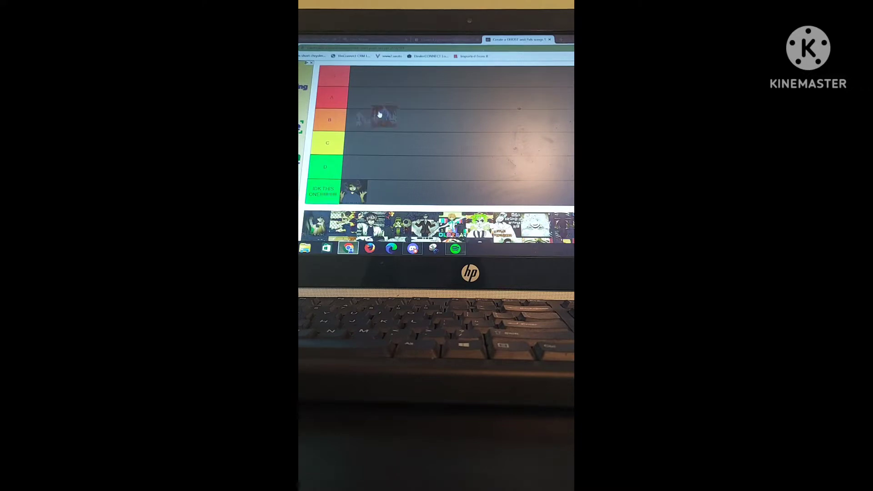
left_click_drag(310, 225, 368, 98)
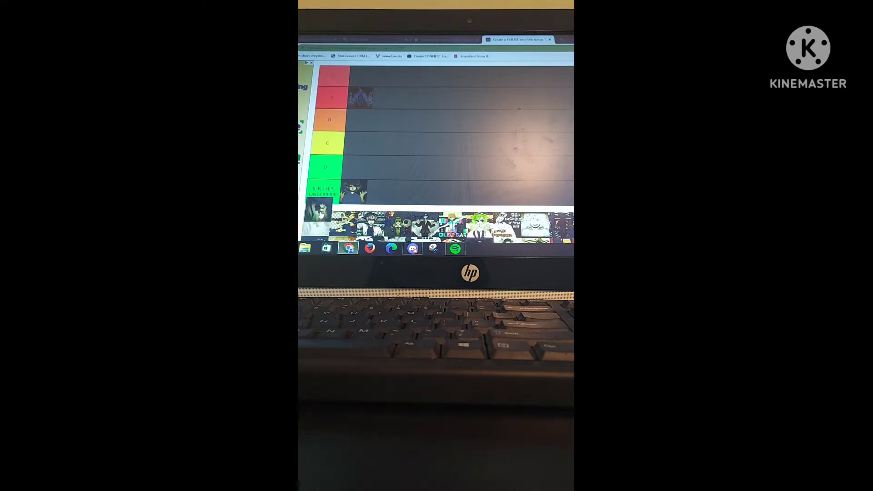
Rank the next characters into the S and B tiers.
left_click_drag(316, 225, 394, 78)
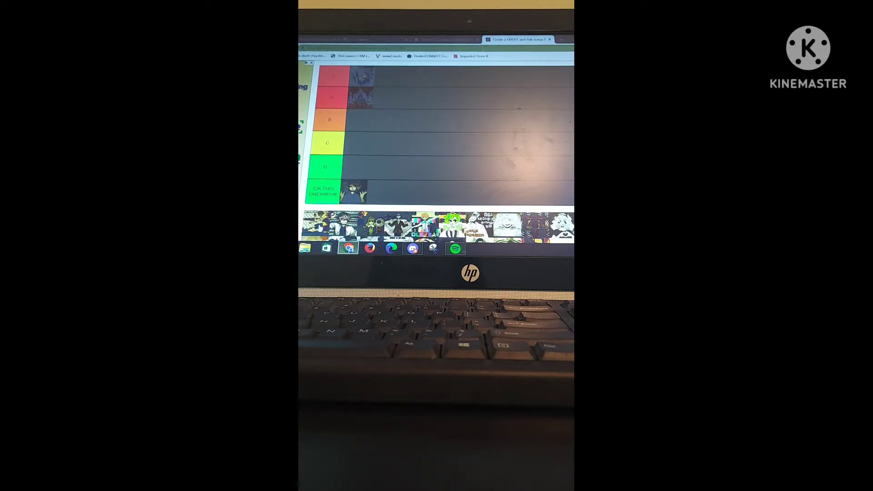
scroll(436, 150, "down", 2)
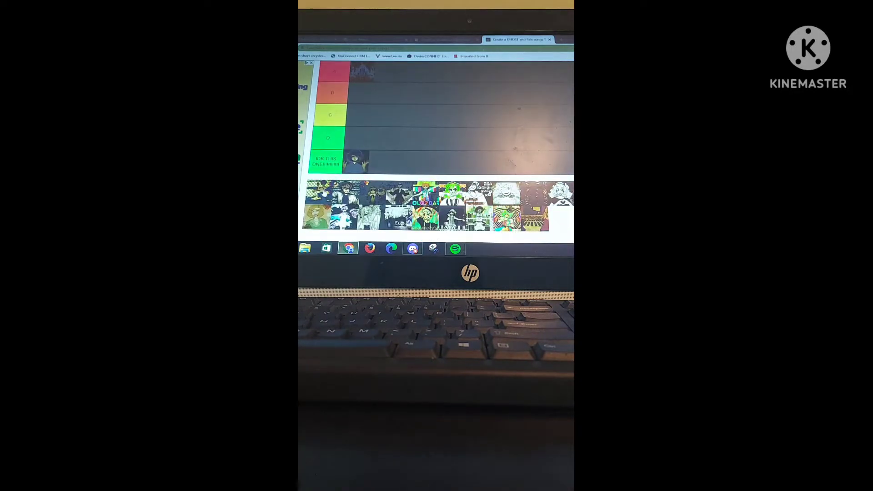
left_click_drag(321, 191, 374, 97)
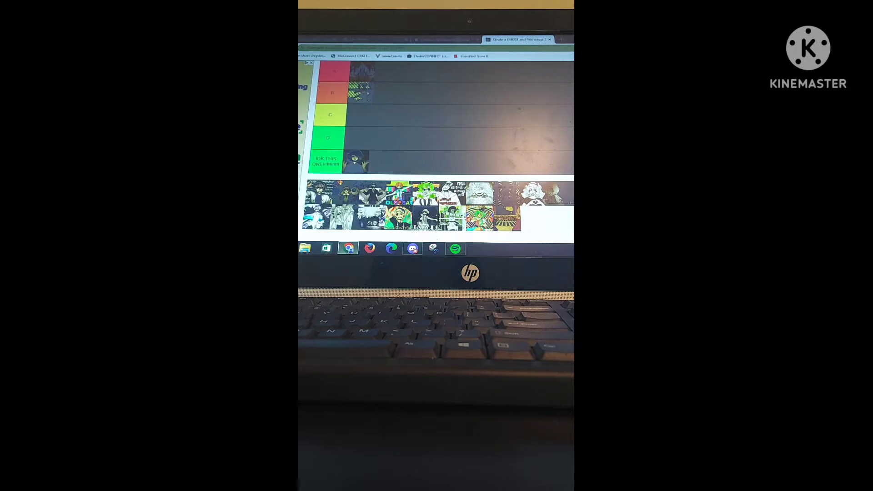
scroll(436, 151, "up", 1)
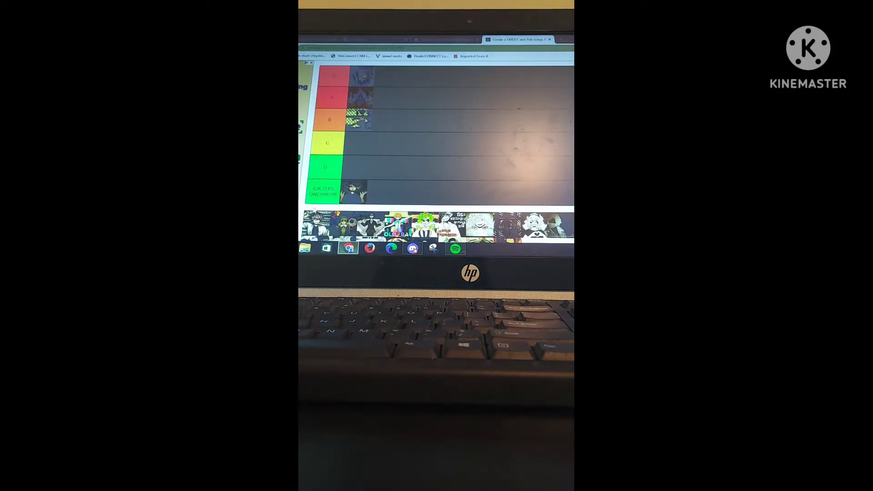
scroll(437, 150, "down", 2)
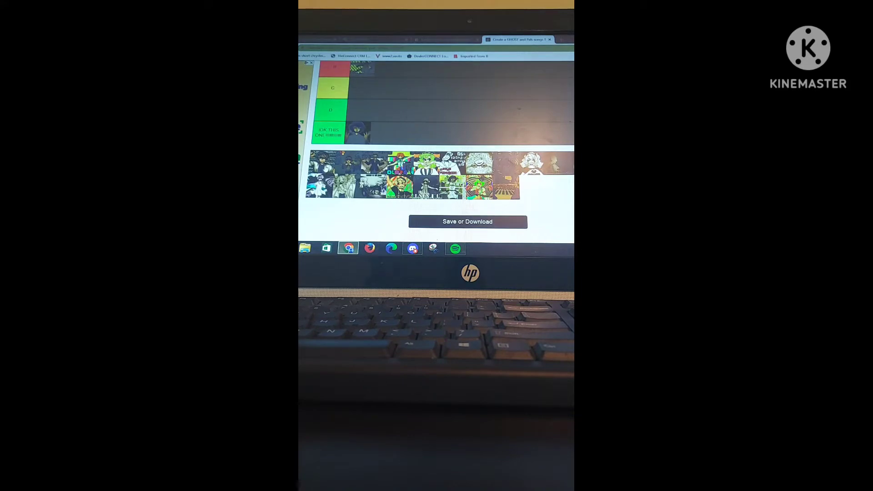
scroll(437, 151, "up", 3)
scroll(436, 150, "down", 4)
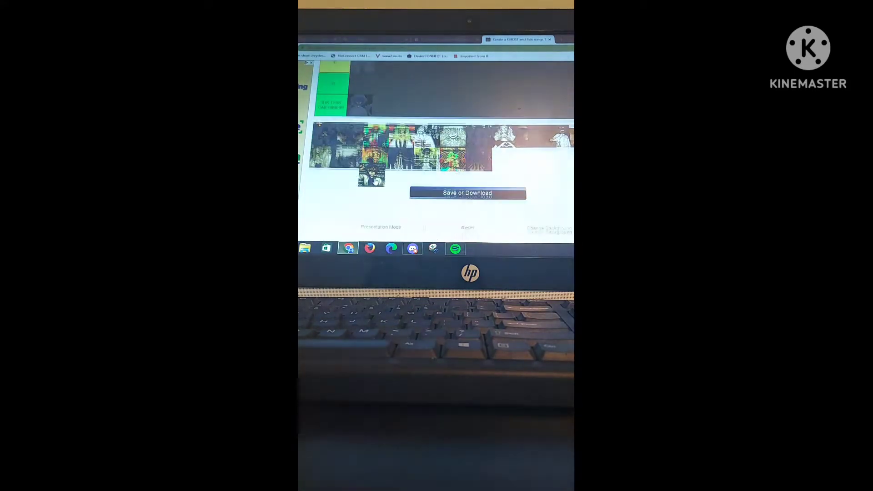
left_click_drag(372, 176, 362, 177)
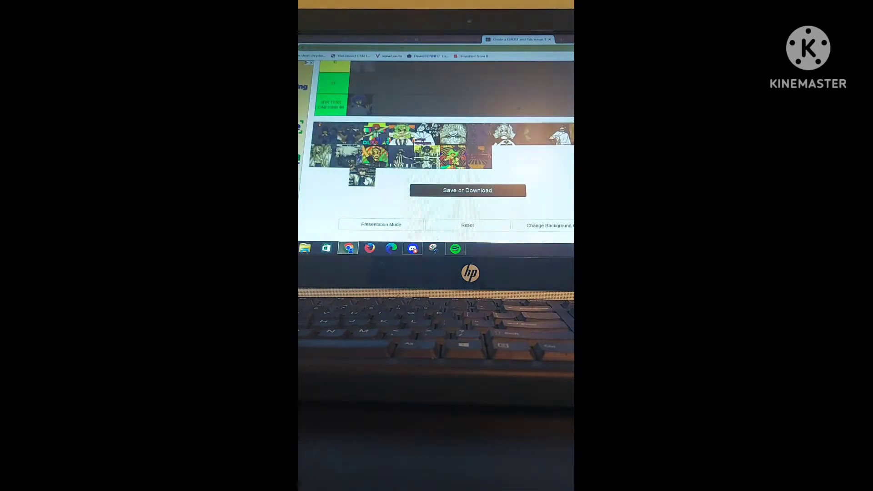
scroll(366, 181, "up", 3)
left_click_drag(367, 180, 398, 98)
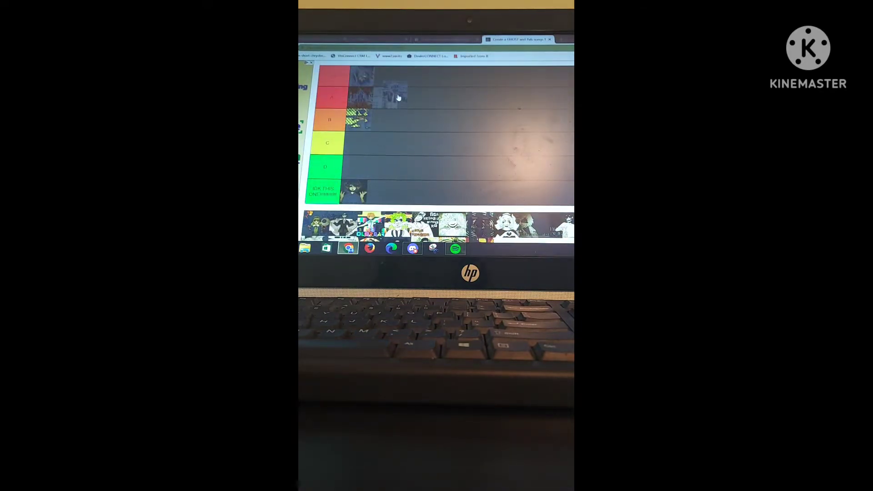
Add a second character to A, one to C, and another to B.
left_click_drag(398, 97, 399, 98)
scroll(400, 146, "down", 1)
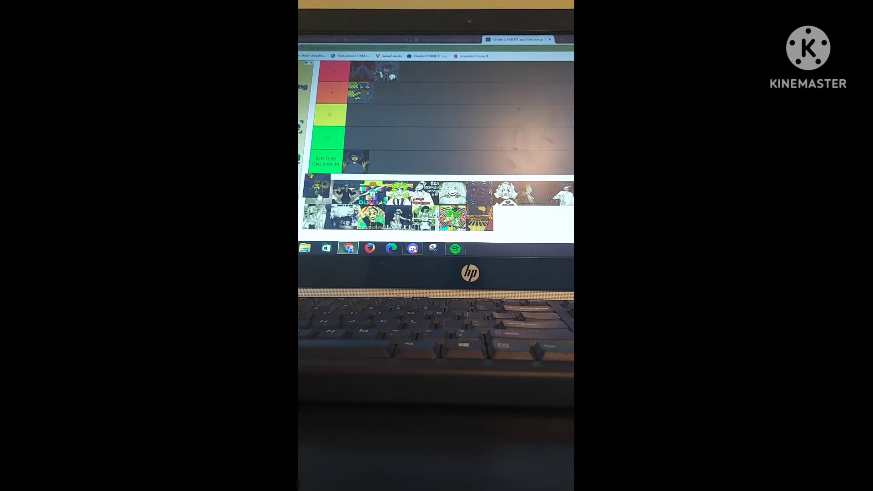
mouse_move(315, 194)
left_mouse_down()
mouse_move(361, 136)
mouse_move(361, 116)
left_mouse_up()
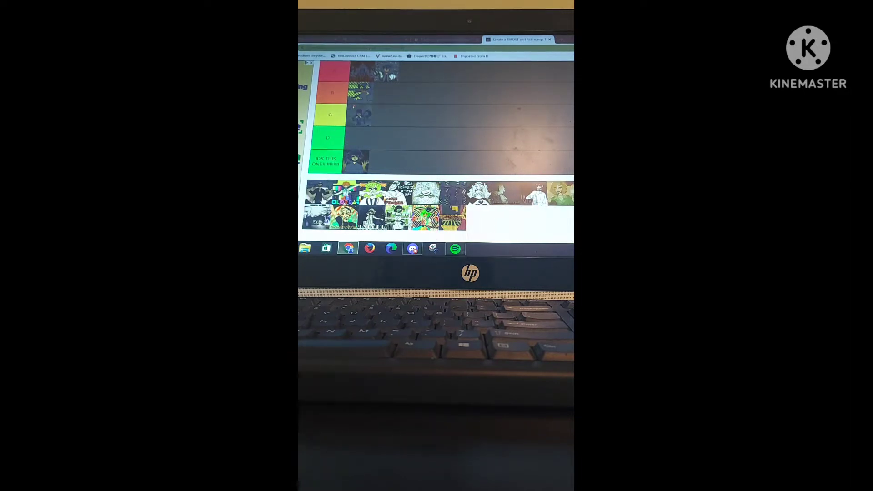
scroll(403, 140, "up", 3)
scroll(416, 142, "down", 1)
scroll(416, 142, "down", 2)
left_click_drag(320, 226, 387, 142)
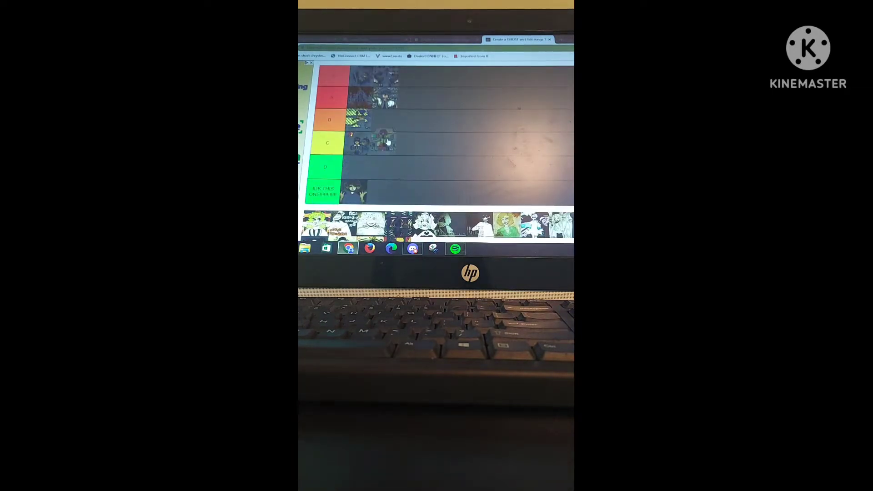
scroll(396, 129, "down", 2)
left_click_drag(387, 142, 414, 114)
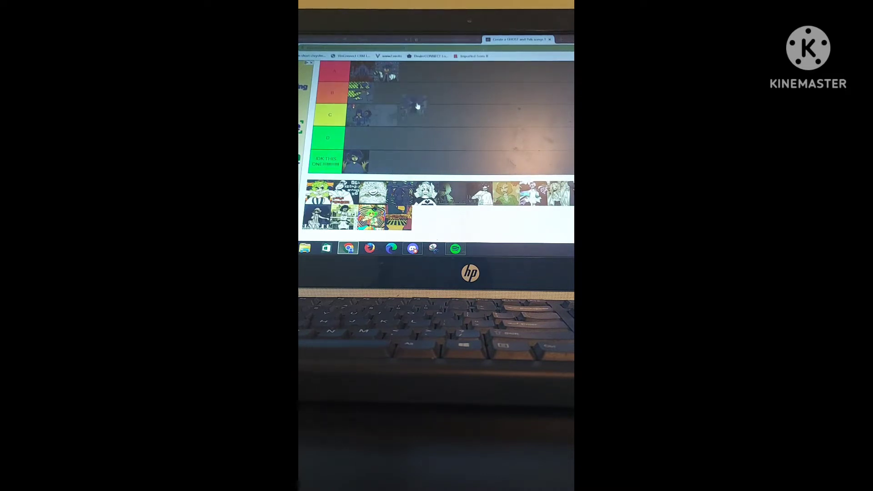
left_click_drag(414, 114, 407, 99)
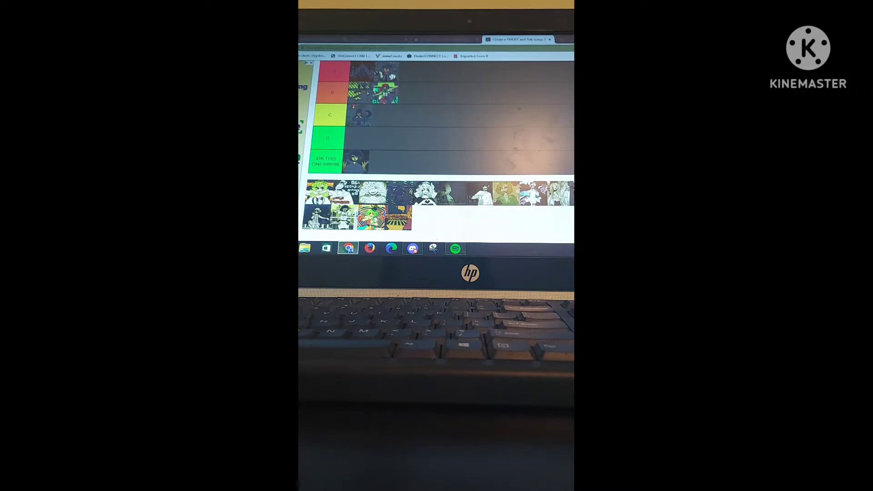
Move two more unranked characters into the C tier.
mouse_move(320, 201)
left_mouse_down()
mouse_move(411, 167)
mouse_move(407, 123)
mouse_move(384, 117)
left_mouse_up()
scroll(437, 150, "up", 1)
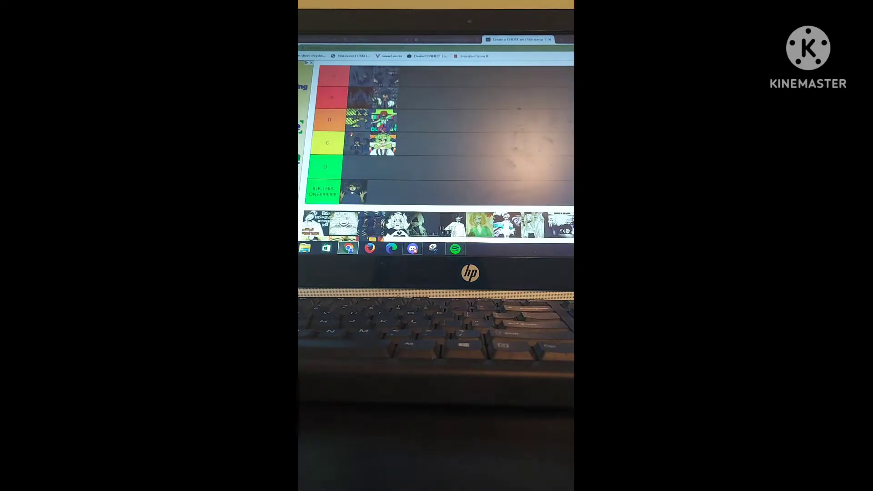
left_click_drag(311, 233, 429, 129)
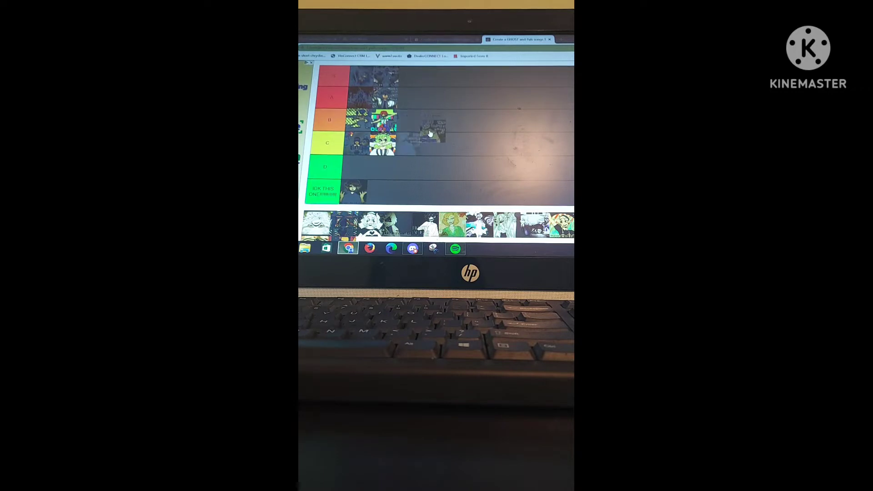
mouse_move(430, 129)
left_mouse_down()
mouse_move(430, 136)
mouse_move(404, 128)
mouse_move(415, 130)
mouse_move(415, 144)
mouse_move(380, 173)
left_mouse_up()
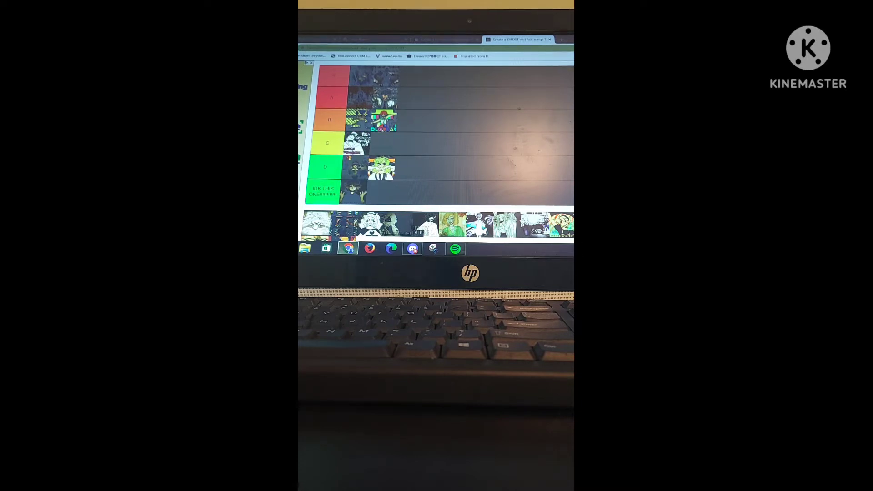
Rank the next characters into the B, S and C tiers.
left_click_drag(318, 225, 321, 215)
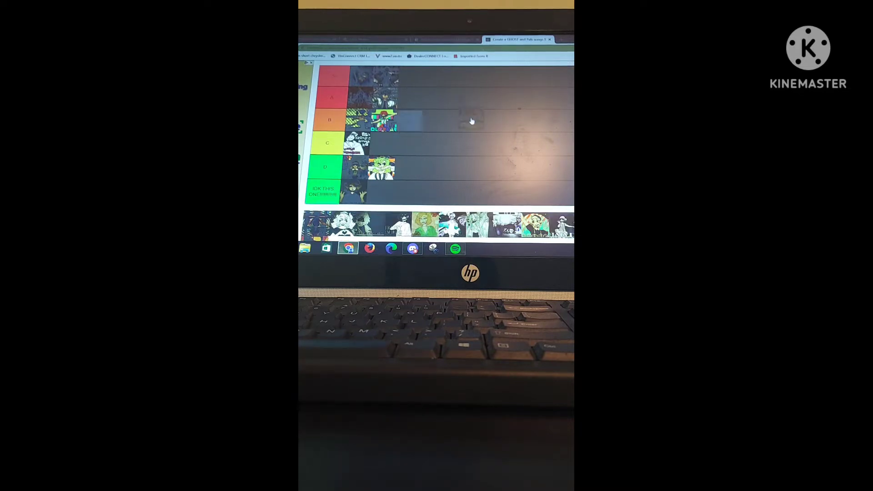
mouse_move(319, 216)
left_mouse_down()
mouse_move(467, 91)
mouse_move(460, 116)
left_mouse_up()
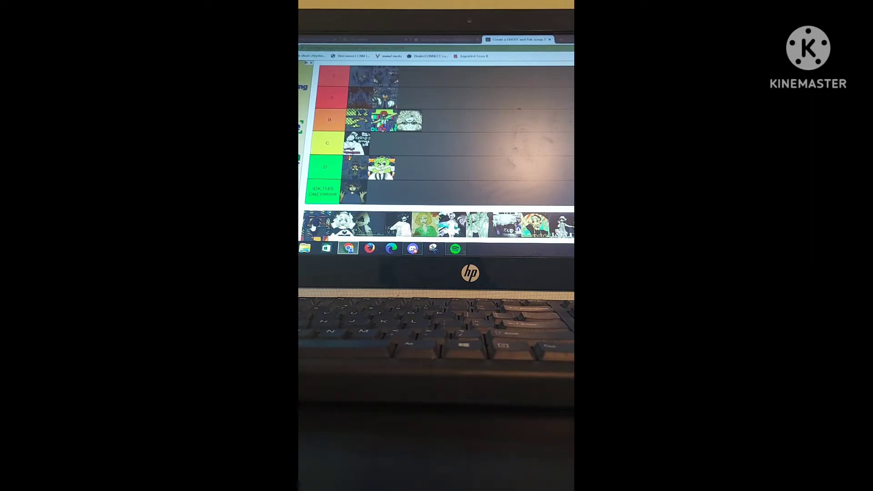
mouse_move(315, 223)
left_mouse_down()
mouse_move(410, 77)
mouse_move(424, 80)
mouse_move(412, 80)
left_mouse_up()
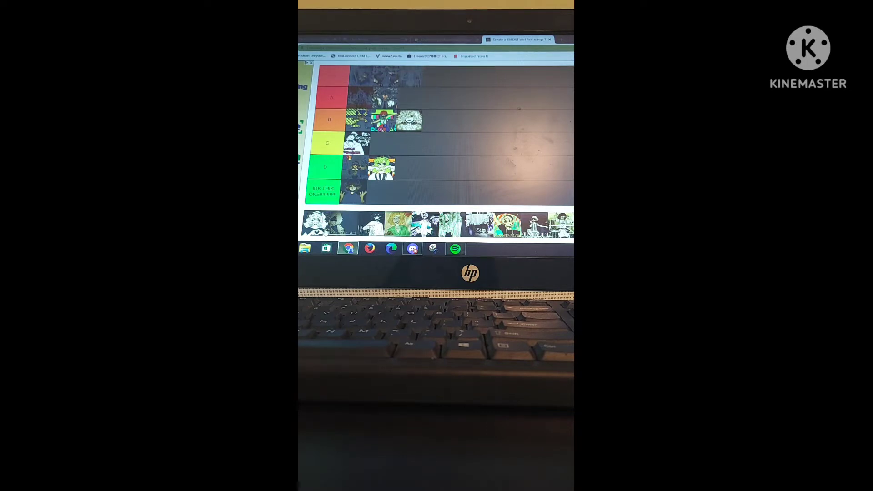
left_click_drag(315, 224, 435, 77)
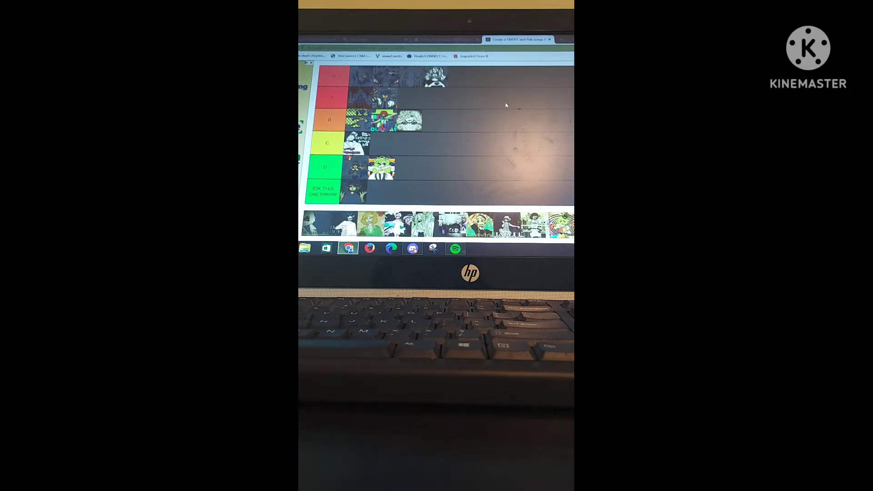
left_click_drag(319, 225, 531, 109)
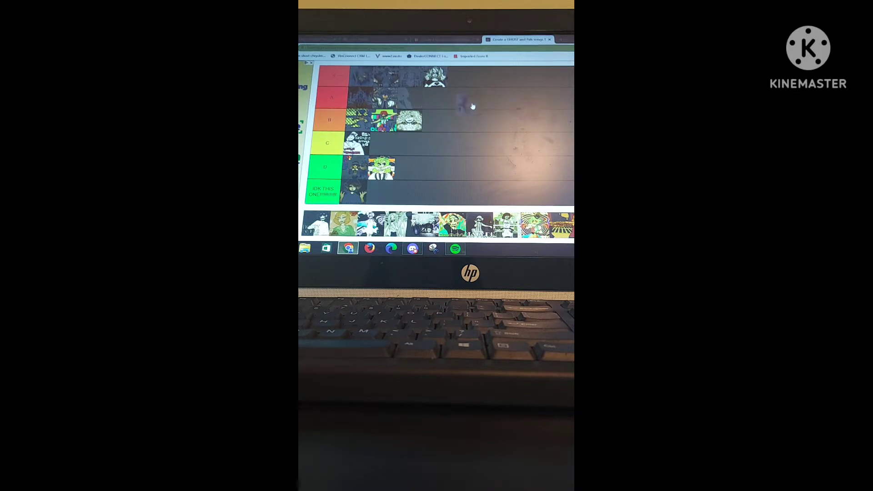
mouse_move(505, 107)
left_mouse_down()
mouse_move(436, 145)
mouse_move(458, 126)
left_mouse_up()
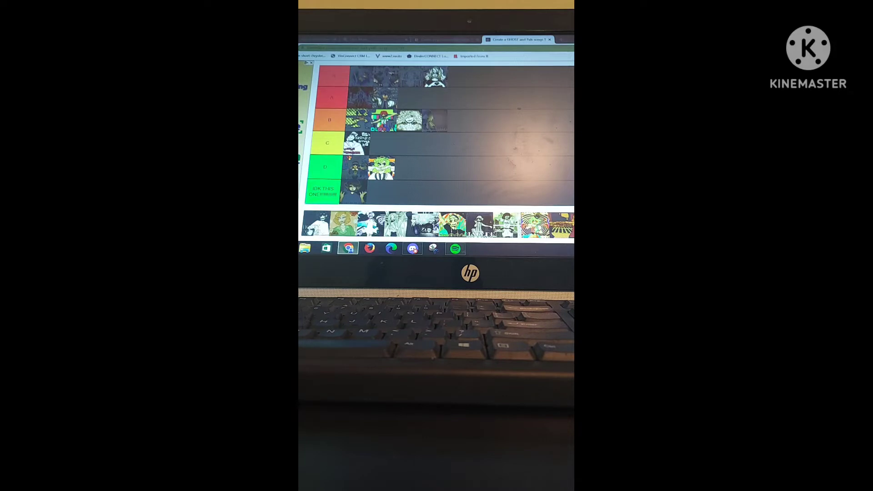
Add more characters to B and C, shifting one from C up to B.
left_click_drag(318, 224, 469, 143)
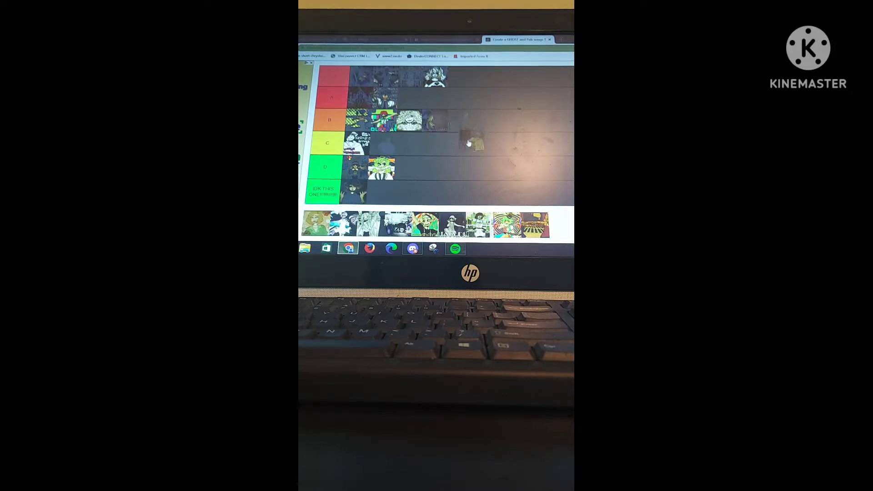
mouse_move(469, 142)
left_mouse_down()
mouse_move(469, 126)
mouse_move(471, 144)
left_mouse_up()
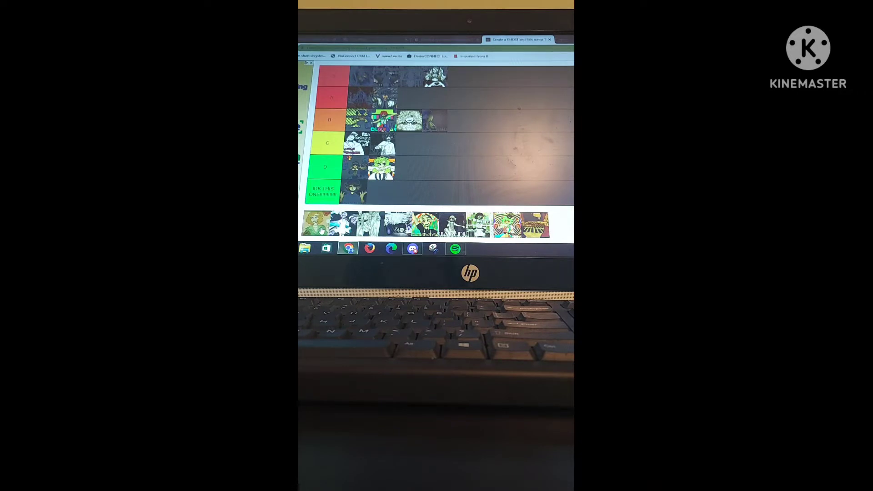
left_click_drag(315, 224, 516, 158)
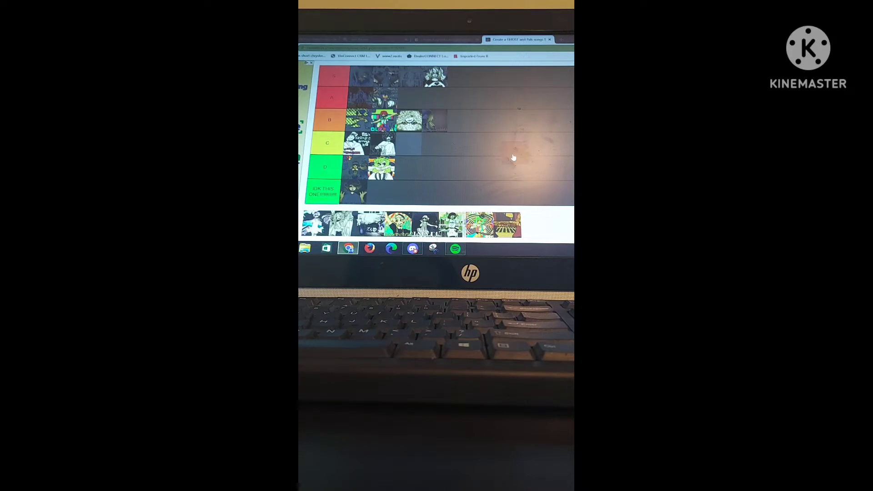
mouse_move(514, 158)
left_mouse_down()
mouse_move(479, 138)
mouse_move(498, 119)
left_mouse_up()
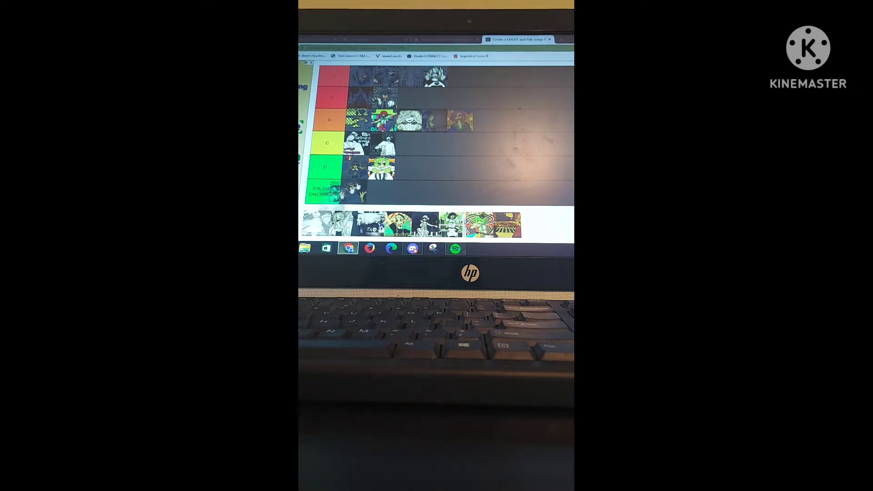
left_click_drag(312, 225, 428, 154)
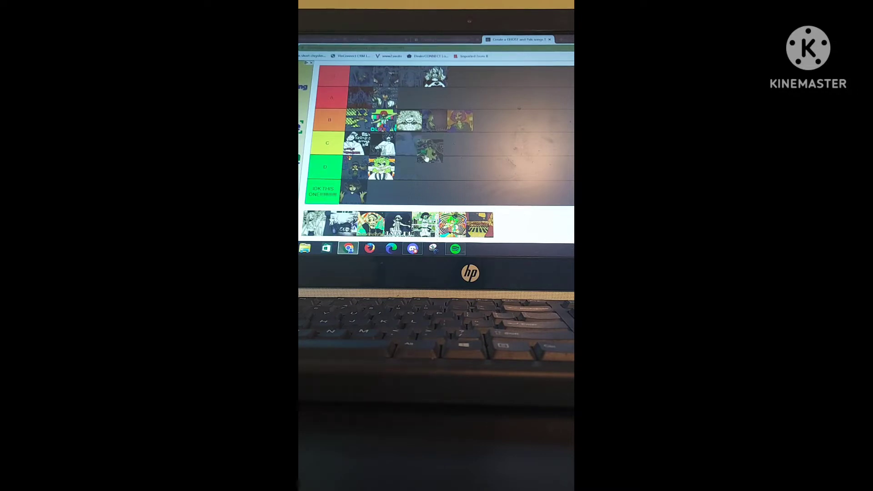
left_click_drag(425, 158, 415, 150)
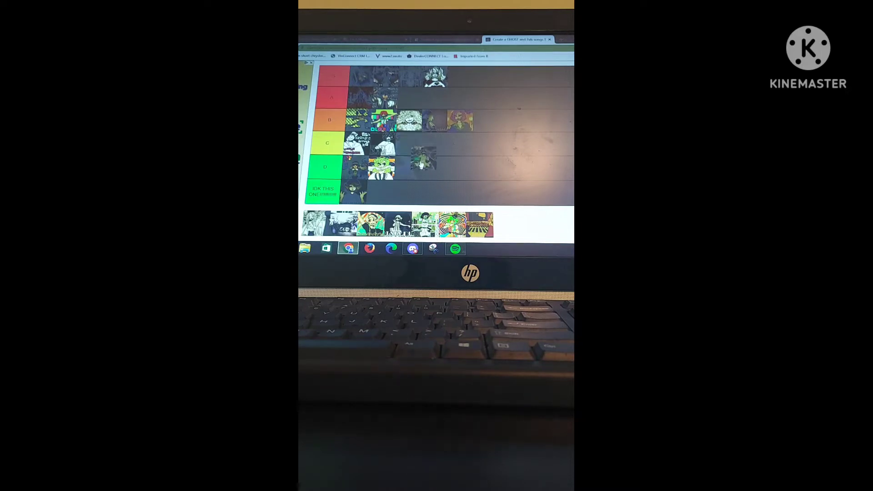
Place the next characters into rows C, B and A.
mouse_move(422, 159)
left_mouse_down()
mouse_move(418, 146)
mouse_move(435, 151)
mouse_move(430, 135)
mouse_move(498, 124)
left_mouse_up()
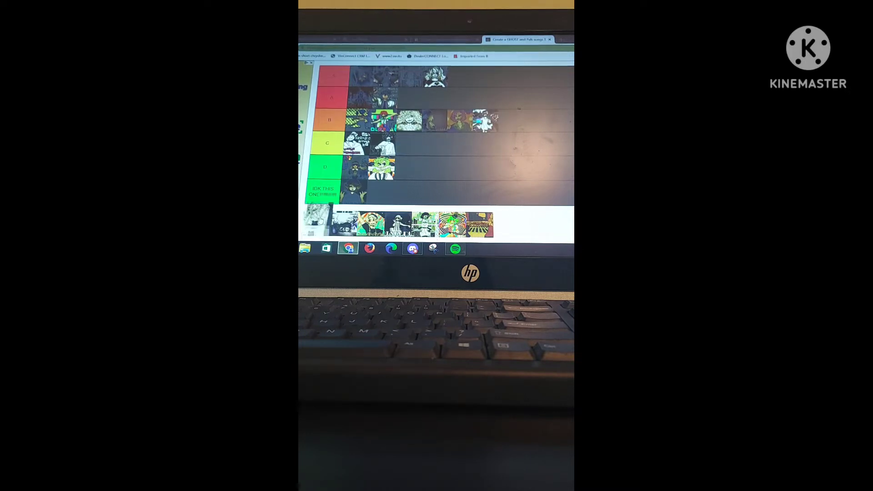
mouse_move(315, 223)
left_mouse_down()
mouse_move(321, 206)
mouse_move(446, 194)
left_mouse_up()
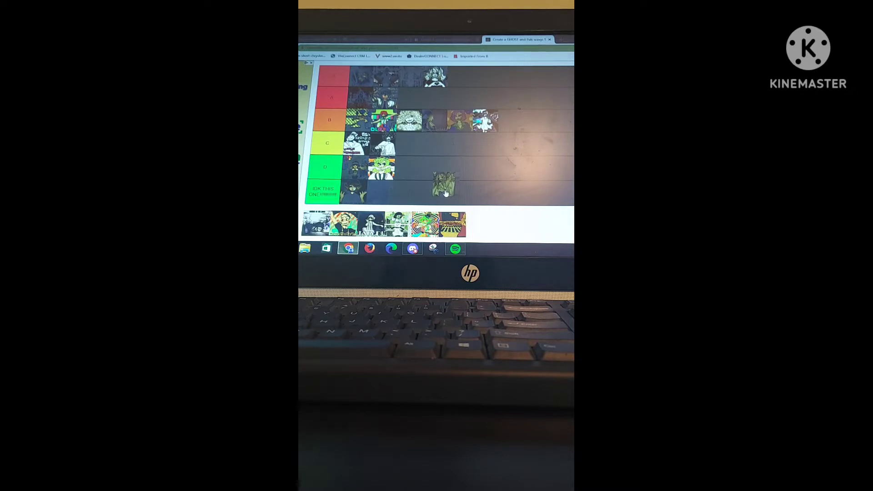
mouse_move(446, 193)
left_mouse_down()
mouse_move(438, 181)
mouse_move(445, 153)
left_mouse_up()
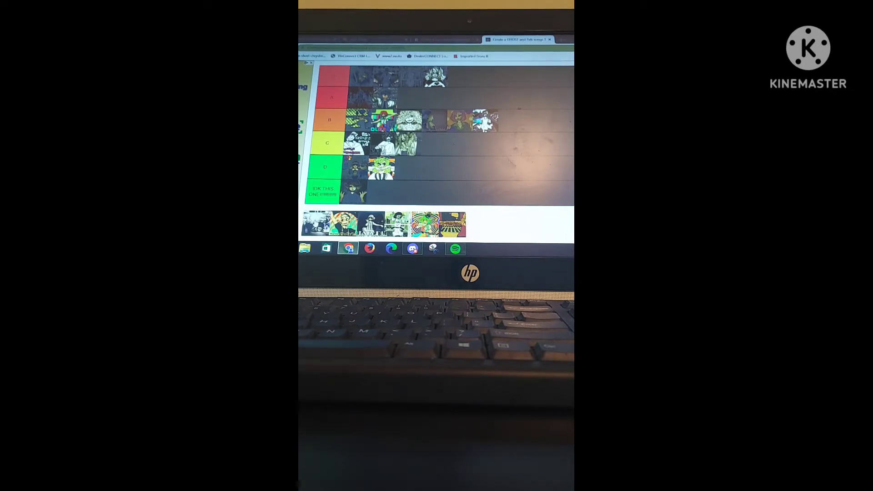
mouse_move(316, 226)
left_mouse_down()
mouse_move(430, 190)
mouse_move(508, 152)
mouse_move(516, 171)
mouse_move(510, 154)
left_mouse_up()
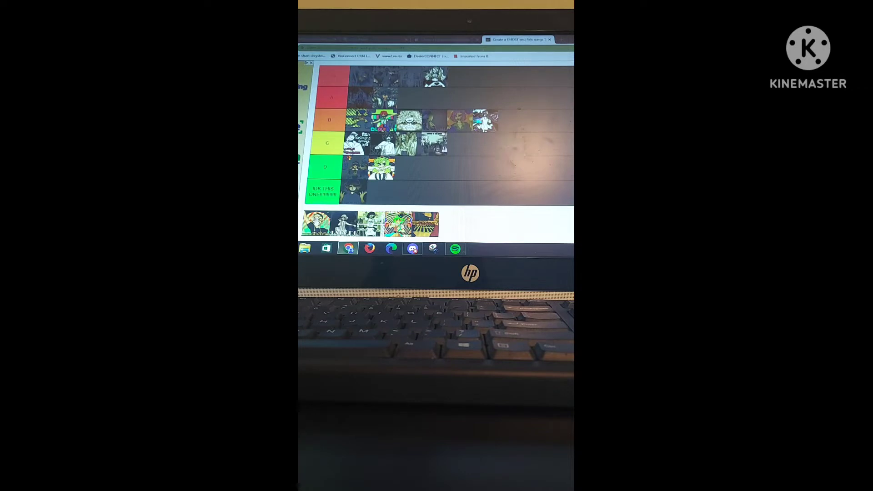
mouse_move(317, 224)
left_mouse_down()
mouse_move(566, 197)
mouse_move(543, 133)
mouse_move(412, 99)
left_mouse_up()
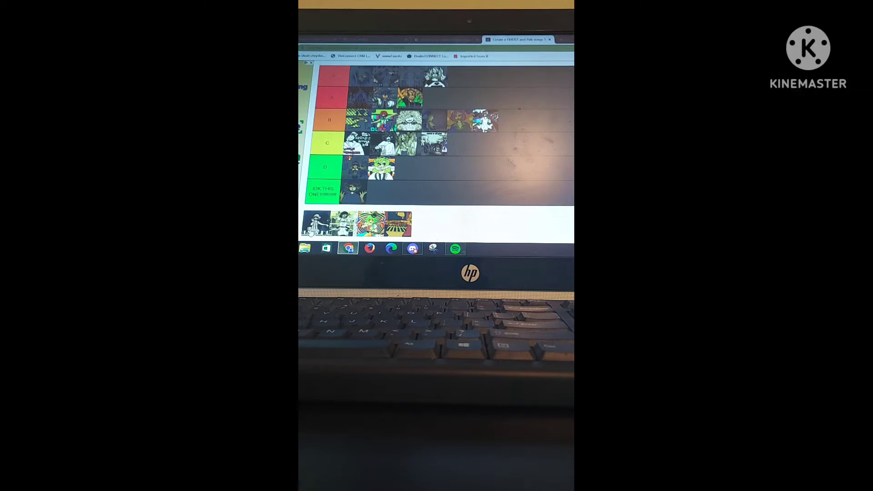
Move a character via the IDK row into D and another into A.
mouse_move(310, 233)
left_mouse_down()
mouse_move(315, 219)
mouse_move(308, 225)
left_mouse_up()
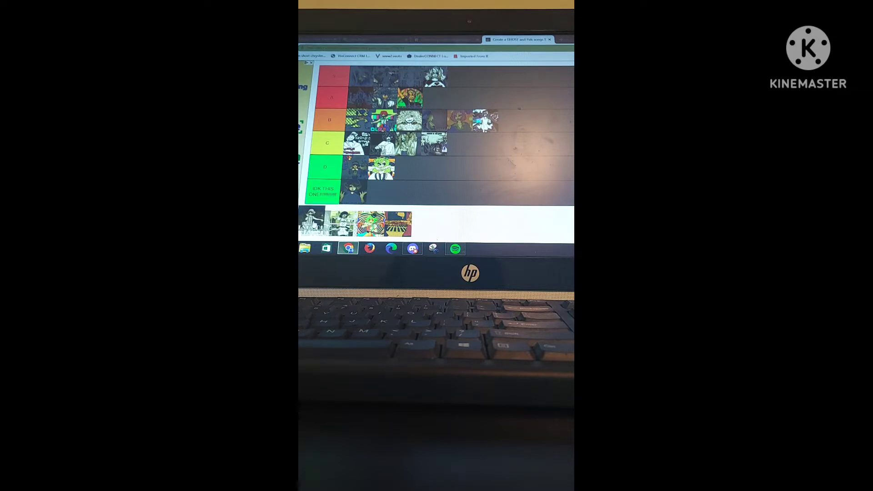
left_click_drag(304, 221, 319, 222)
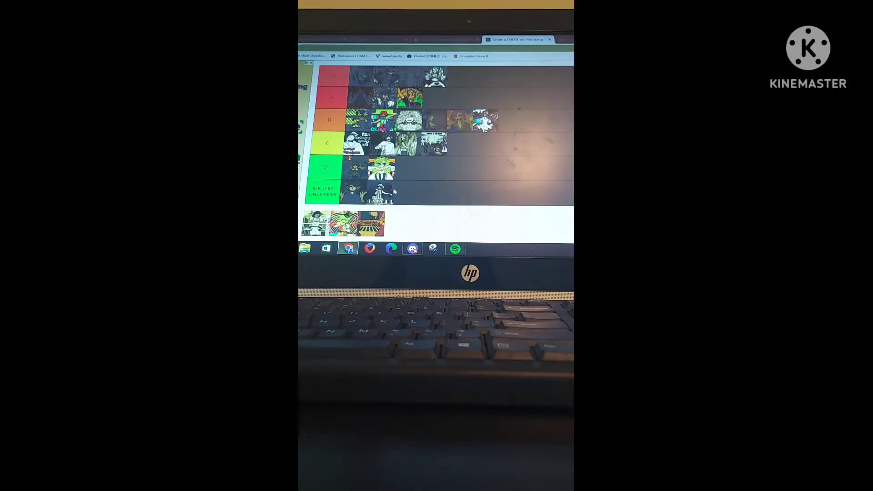
mouse_move(394, 193)
left_mouse_down()
mouse_move(490, 164)
mouse_move(477, 170)
left_mouse_up()
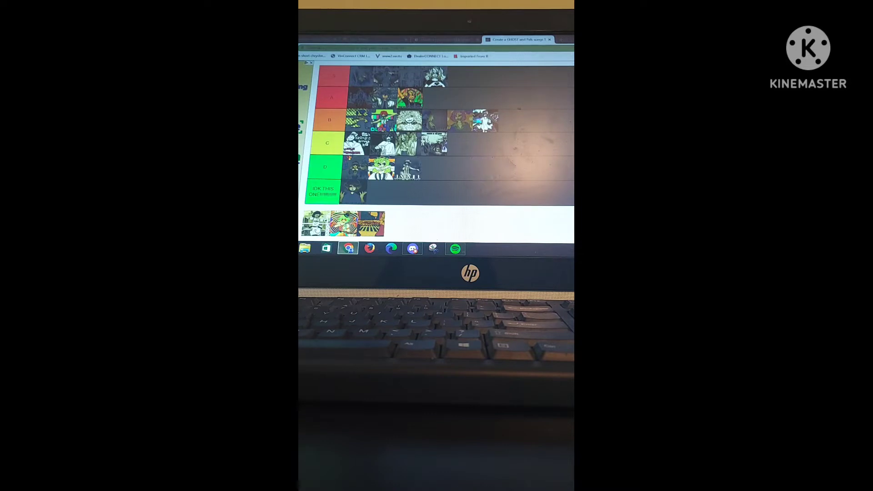
mouse_move(314, 223)
left_mouse_down()
mouse_move(489, 185)
mouse_move(486, 165)
left_mouse_up()
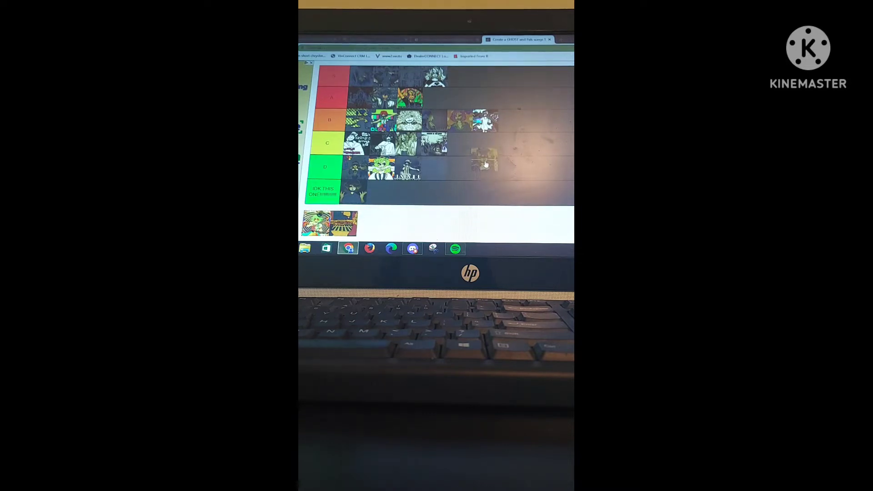
left_click_drag(486, 165, 520, 103)
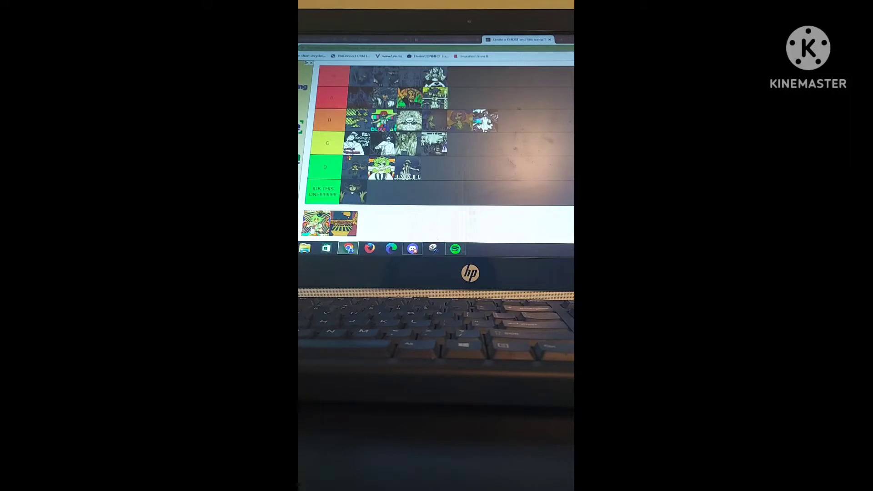
Add one more character to C, leaving the last one unranked.
mouse_move(318, 231)
left_mouse_down()
mouse_move(464, 187)
mouse_move(480, 170)
mouse_move(464, 155)
left_mouse_up()
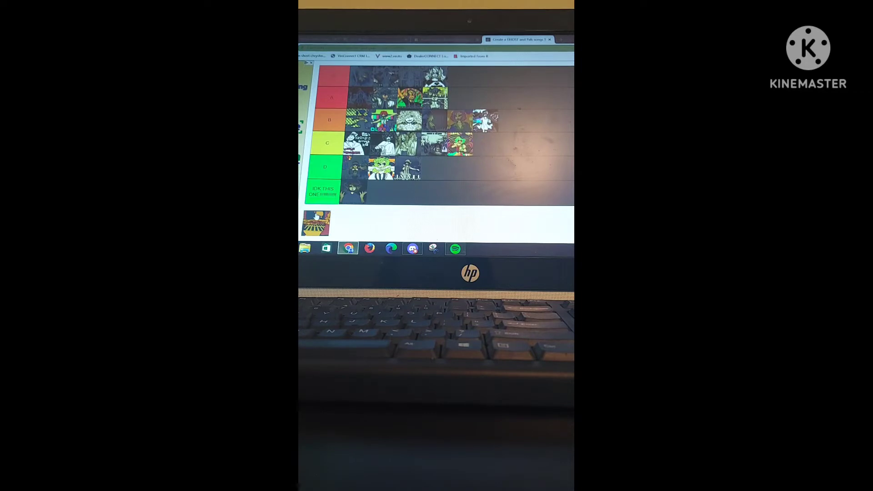
left_click_drag(319, 233, 372, 228)
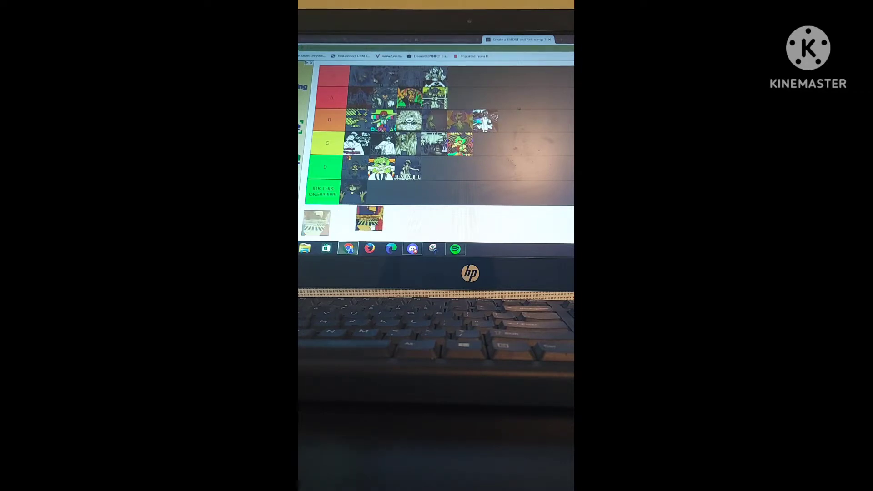
mouse_move(372, 227)
left_mouse_down()
mouse_move(315, 231)
mouse_move(460, 98)
left_mouse_up()
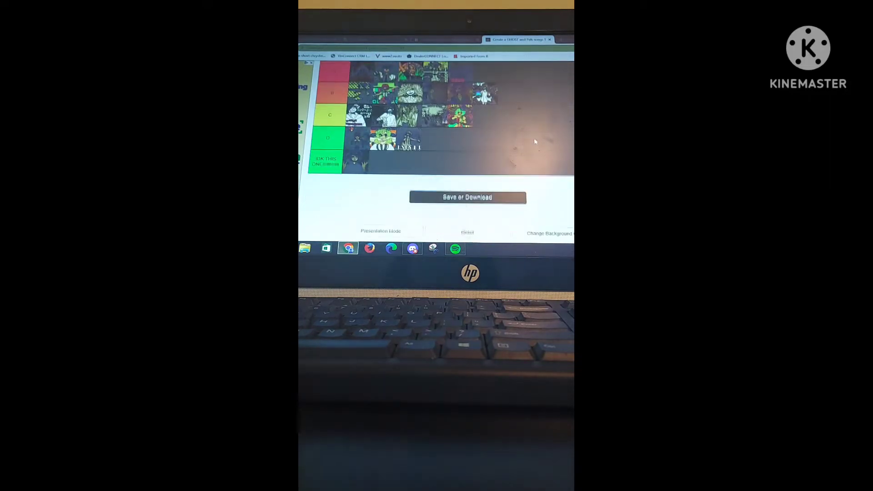
scroll(462, 121, "up", 2)
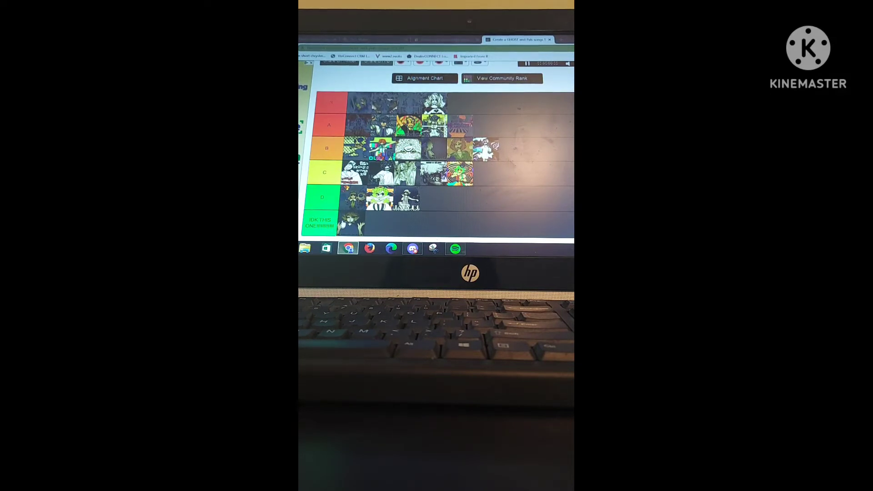
On the other empty list, rank the first images into S and A, swapping two between them.
left_click(454, 38)
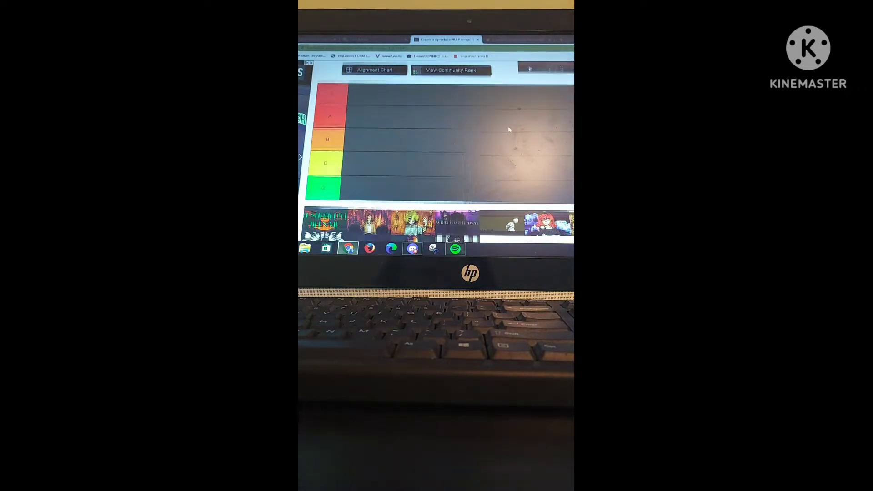
scroll(509, 129, "down", 3)
scroll(339, 186, "up", 2)
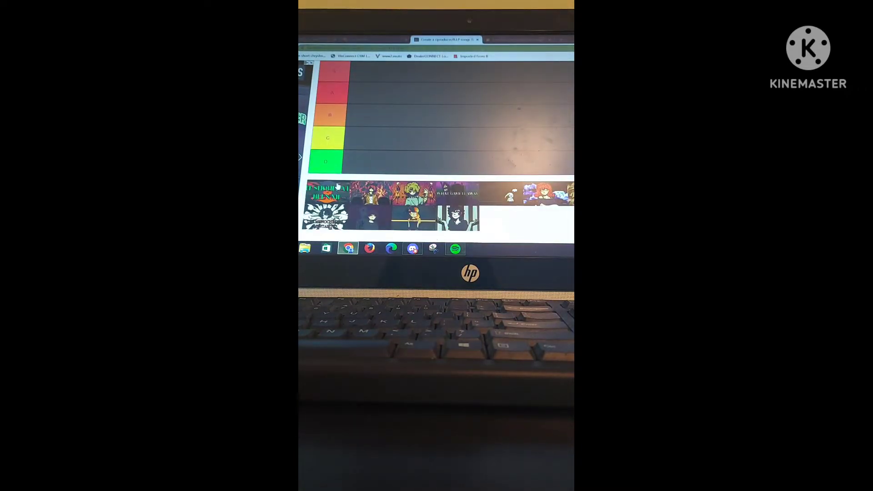
scroll(338, 187, "up", 2)
mouse_move(335, 222)
left_mouse_down()
mouse_move(412, 175)
mouse_move(396, 109)
left_mouse_up()
scroll(412, 176, "down", 1)
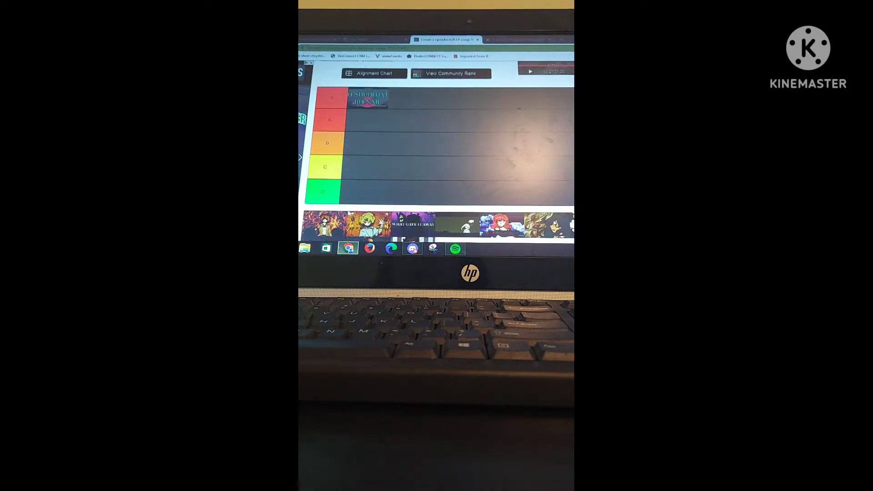
left_click_drag(325, 234, 424, 111)
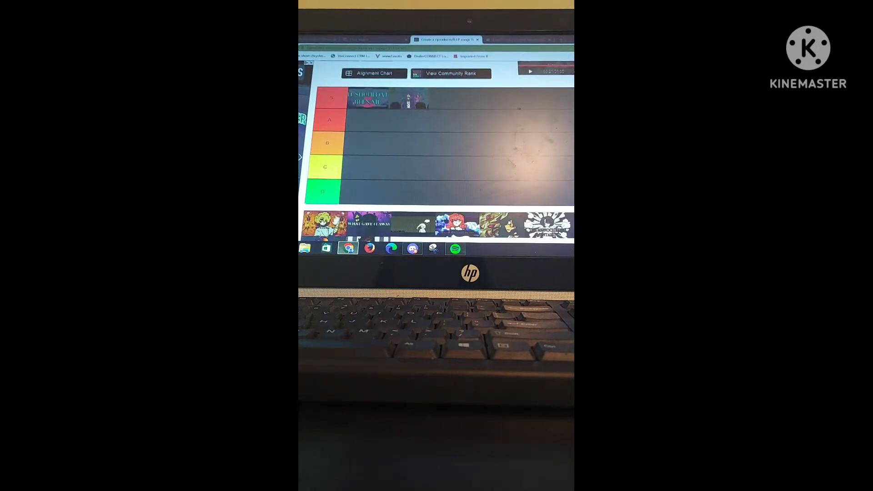
left_click_drag(325, 226, 459, 131)
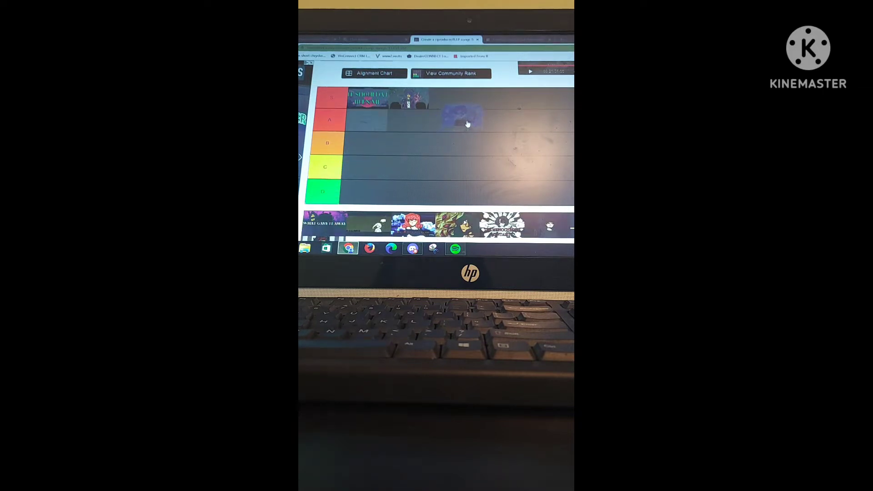
left_click_drag(459, 131, 464, 127)
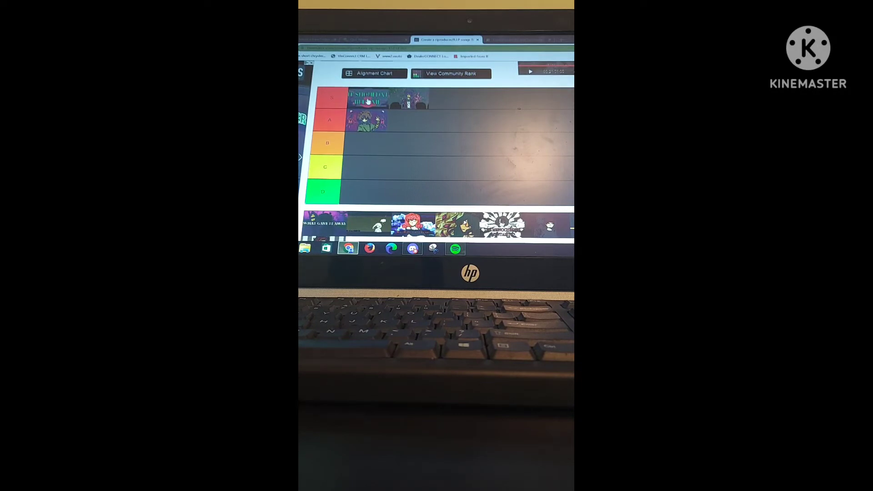
mouse_move(368, 101)
left_mouse_down()
mouse_move(372, 122)
mouse_move(412, 107)
mouse_move(413, 127)
left_mouse_up()
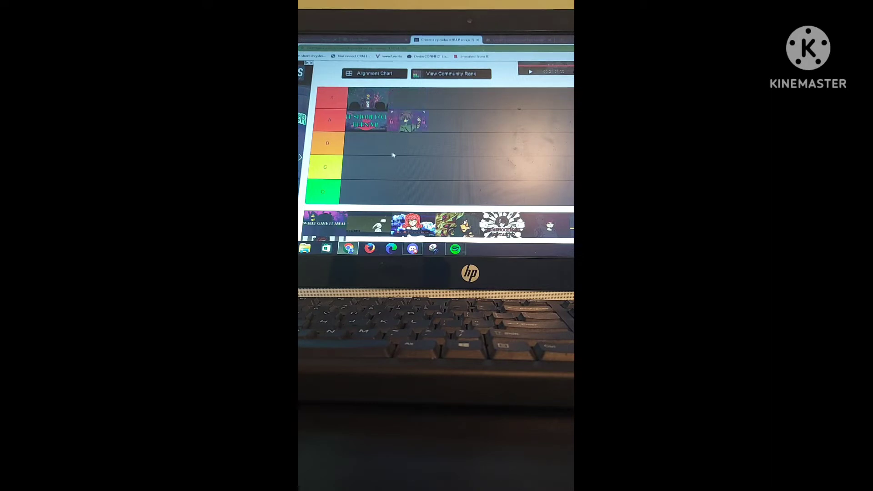
scroll(364, 152, "down", 1)
left_click_drag(326, 193, 430, 71)
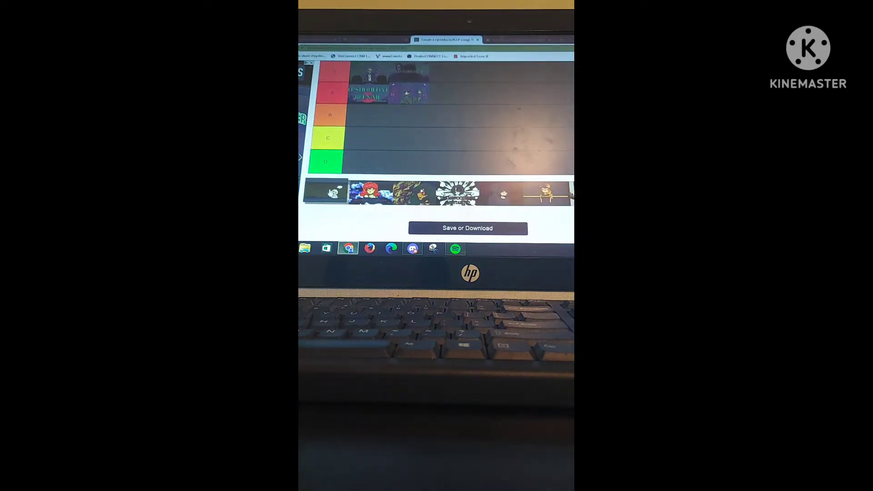
mouse_move(332, 194)
left_mouse_down()
mouse_move(332, 184)
mouse_move(459, 110)
mouse_move(456, 117)
left_mouse_up()
Rank the red-haired character in A and the remaining pool images into B and S.
left_click_drag(324, 203, 466, 113)
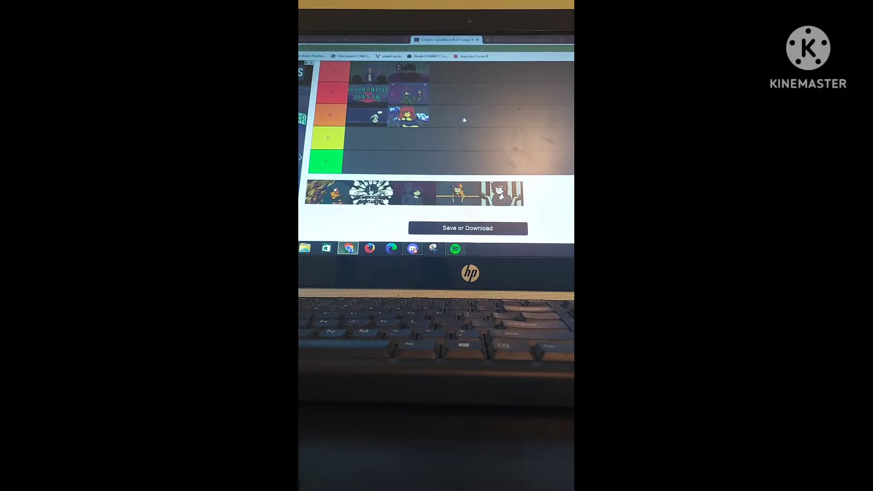
left_click_drag(466, 113, 469, 118)
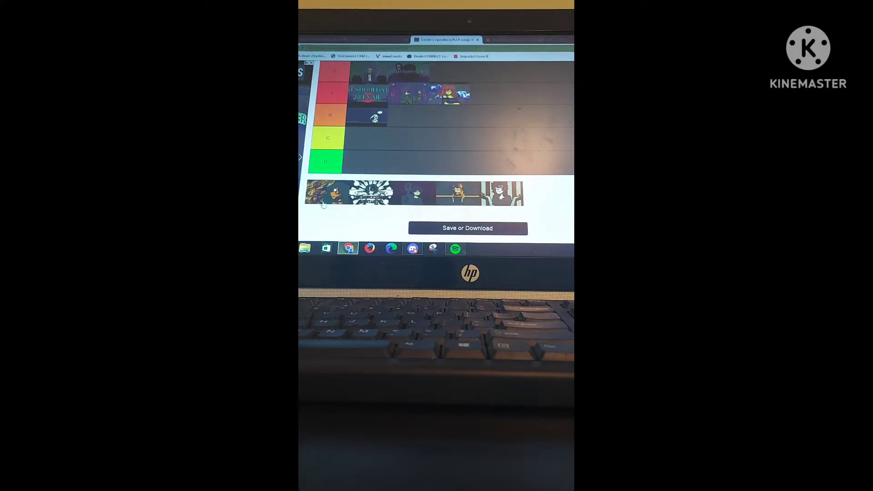
mouse_move(323, 204)
left_mouse_down()
mouse_move(327, 193)
mouse_move(430, 162)
mouse_move(416, 154)
left_mouse_up()
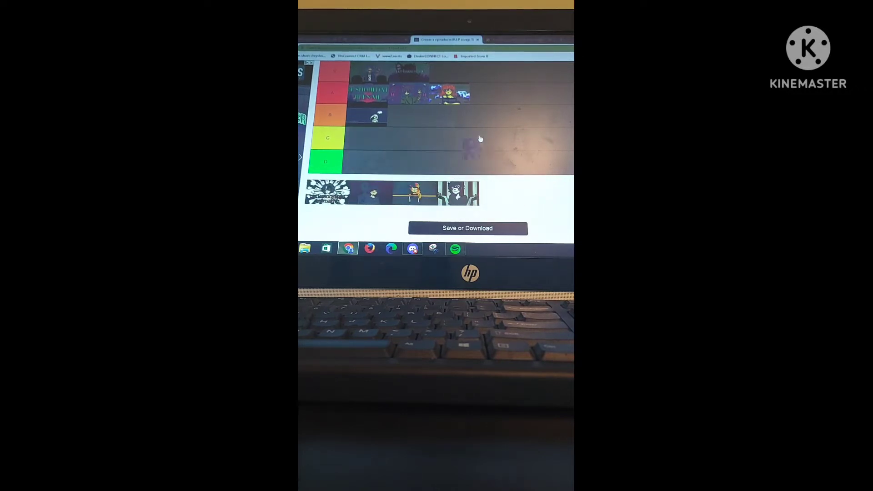
mouse_move(322, 198)
left_mouse_down()
mouse_move(483, 114)
mouse_move(450, 72)
left_mouse_up()
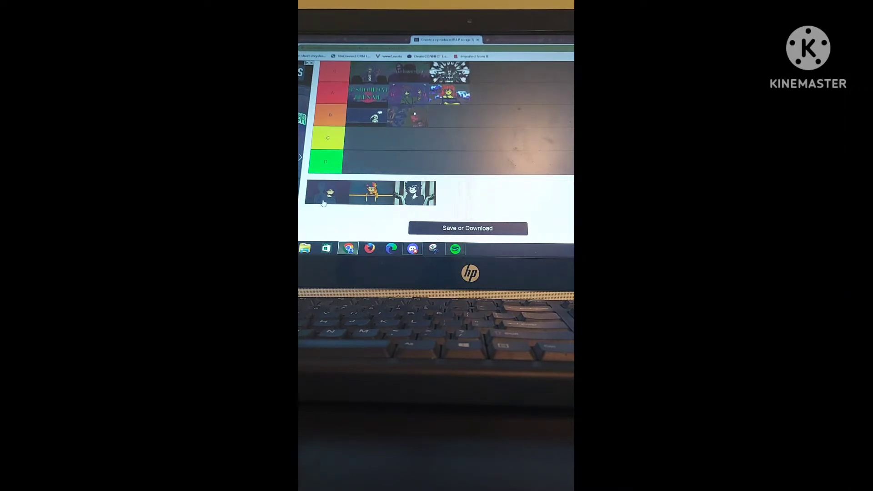
left_click_drag(322, 199, 487, 74)
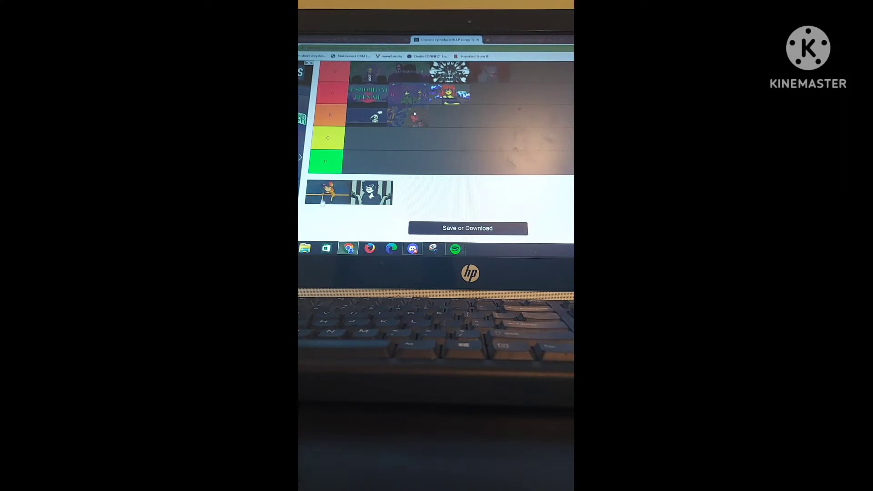
mouse_move(322, 204)
left_mouse_down()
mouse_move(347, 204)
mouse_move(491, 117)
left_mouse_up()
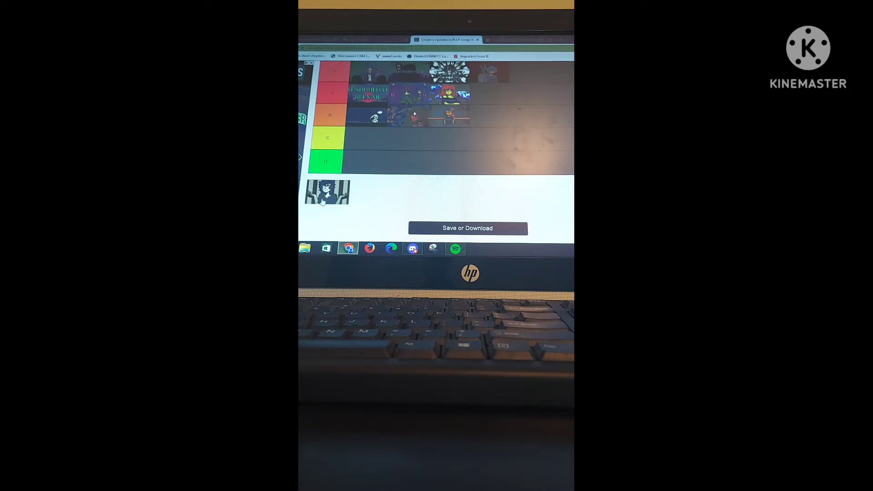
left_click_drag(327, 191, 529, 74)
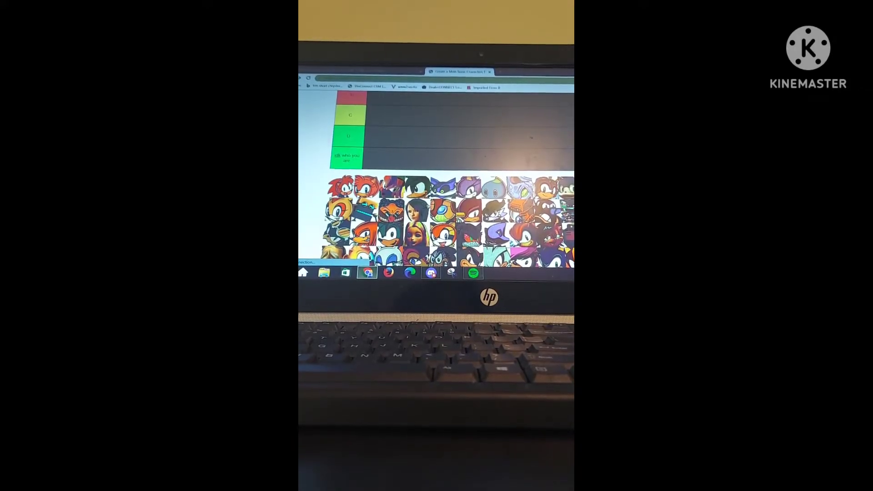
scroll(437, 177, "up", 2)
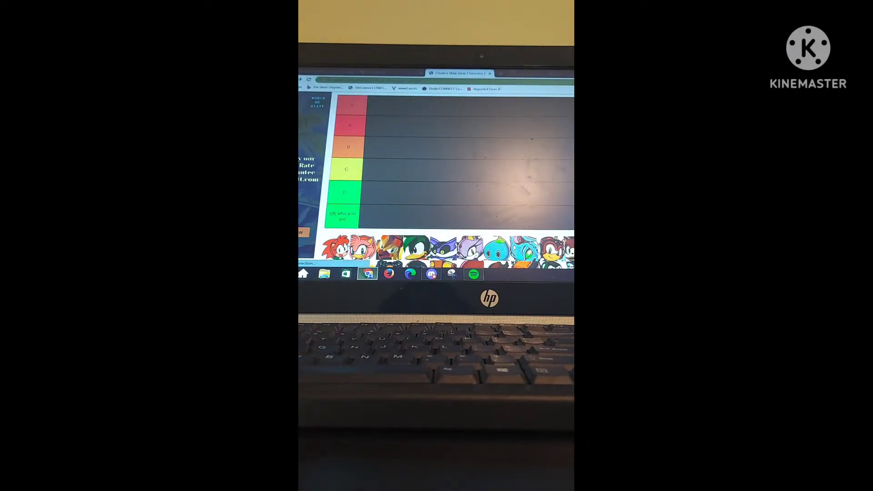
scroll(436, 177, "down", 2)
scroll(437, 177, "down", 3)
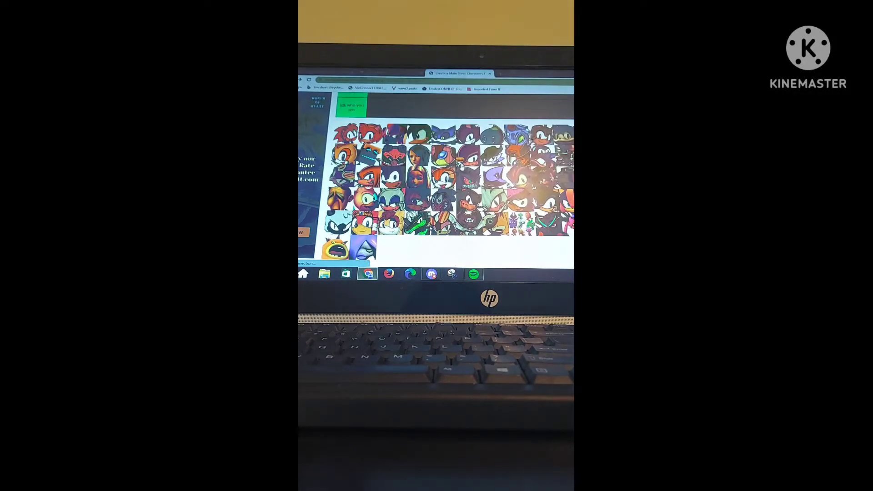
scroll(436, 178, "up", 2)
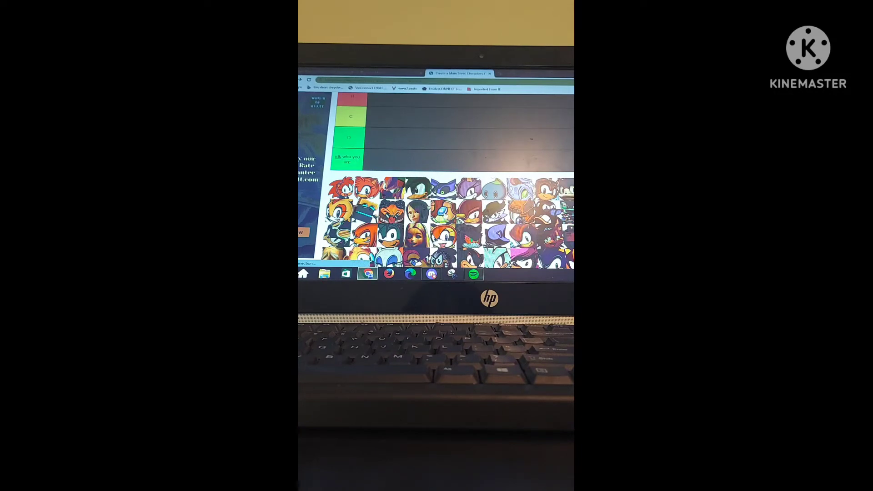
Put an unknown character and a dark Sonic icon into the 'idk who you are' row.
left_click_drag(443, 211, 375, 159)
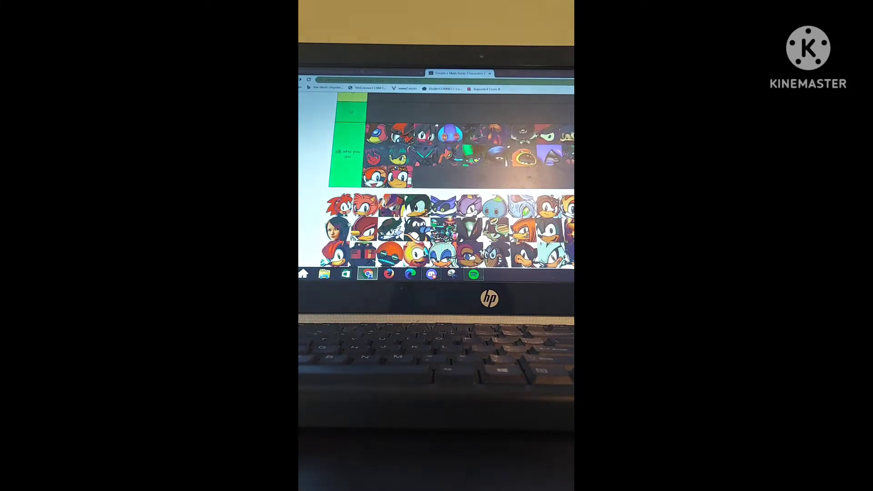
left_click_drag(532, 190, 422, 176)
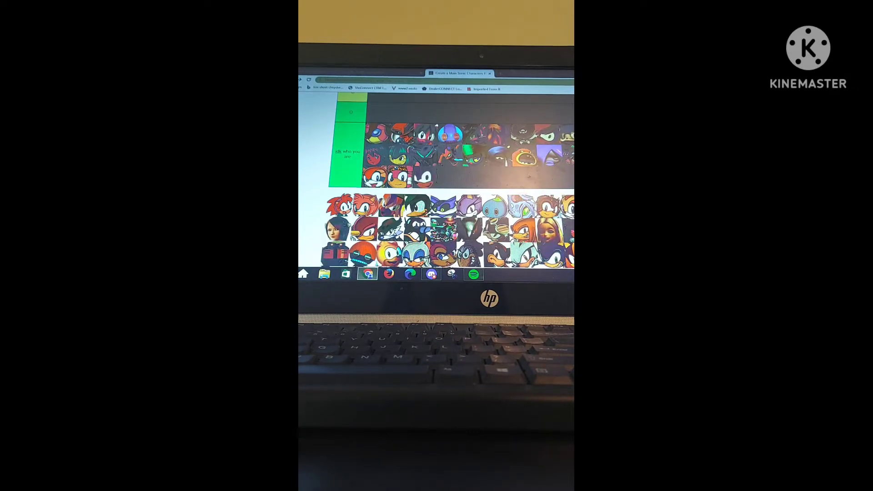
scroll(435, 181, "up", 2)
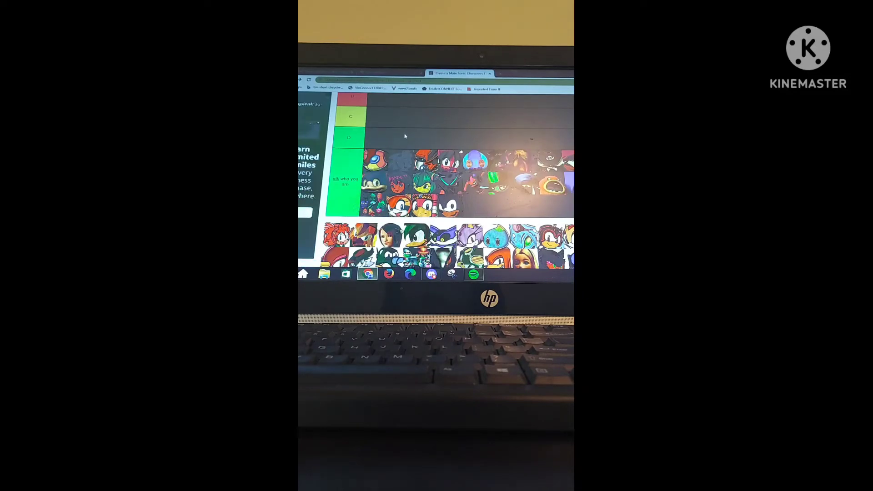
scroll(408, 136, "up", 2)
scroll(410, 160, "up", 3)
Rank the red hedgehog in A, another character in B, and the woman character in D.
left_click_drag(410, 169, 378, 185)
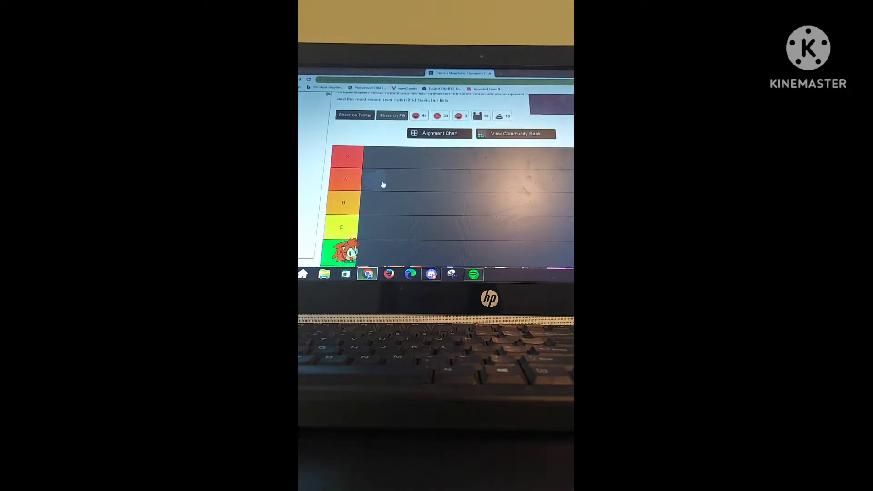
scroll(383, 184, "down", 2)
scroll(383, 185, "down", 2)
scroll(384, 184, "down", 1)
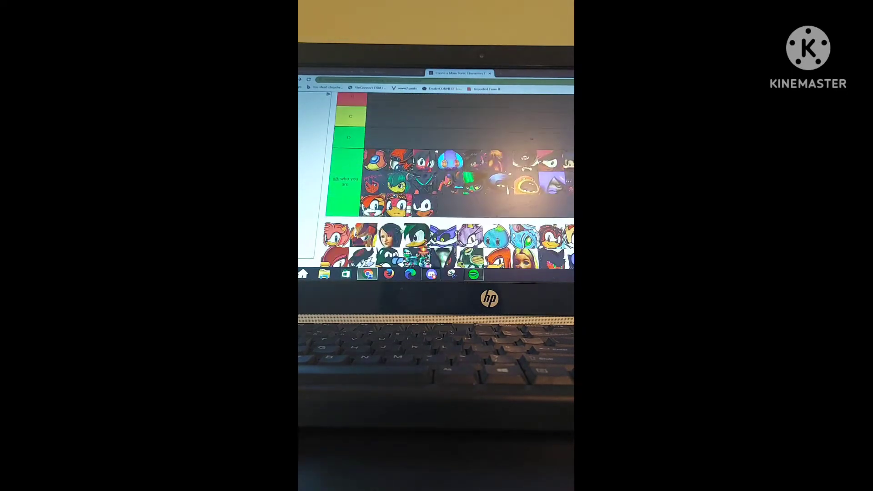
scroll(435, 140, "up", 3)
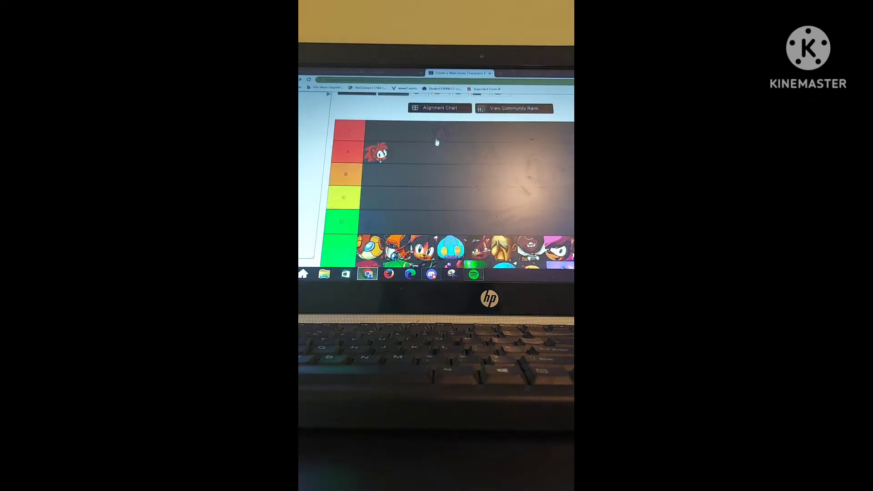
left_click_drag(436, 142, 435, 175)
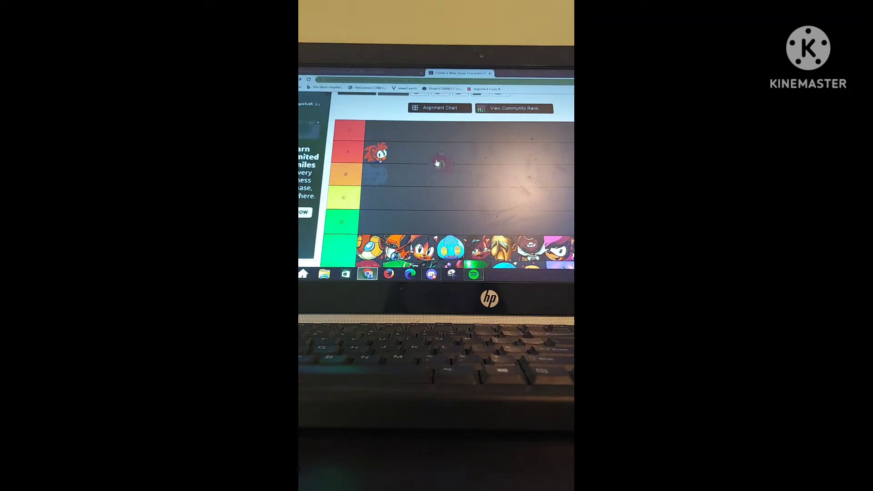
mouse_move(435, 174)
left_mouse_down()
mouse_move(432, 189)
mouse_move(434, 176)
left_mouse_up()
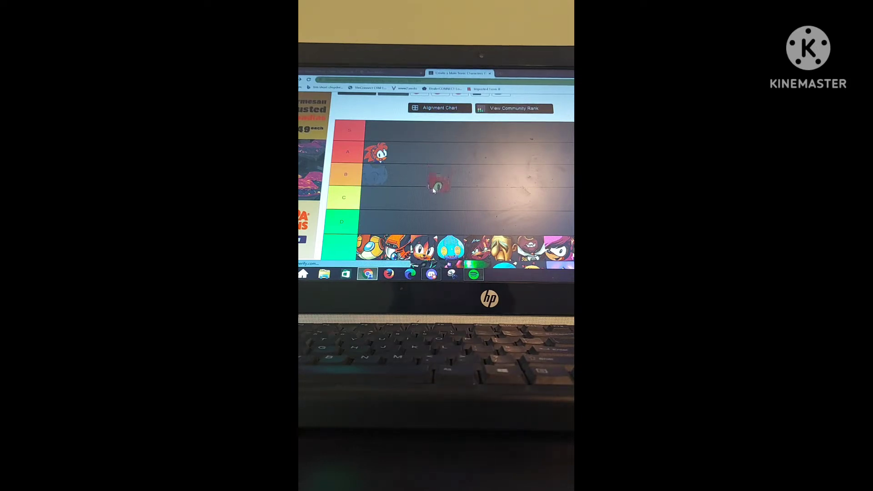
left_click_drag(434, 179, 446, 178)
scroll(446, 177, "down", 5)
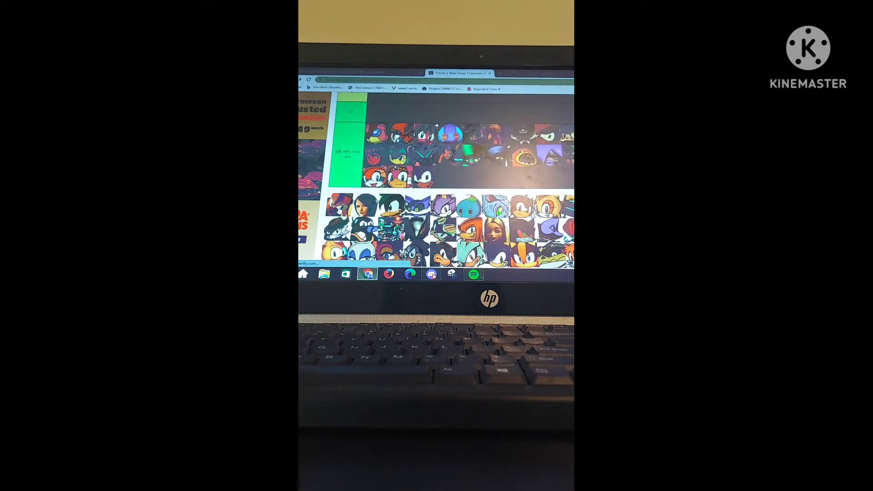
left_click_drag(341, 202, 417, 179)
scroll(368, 191, "up", 3)
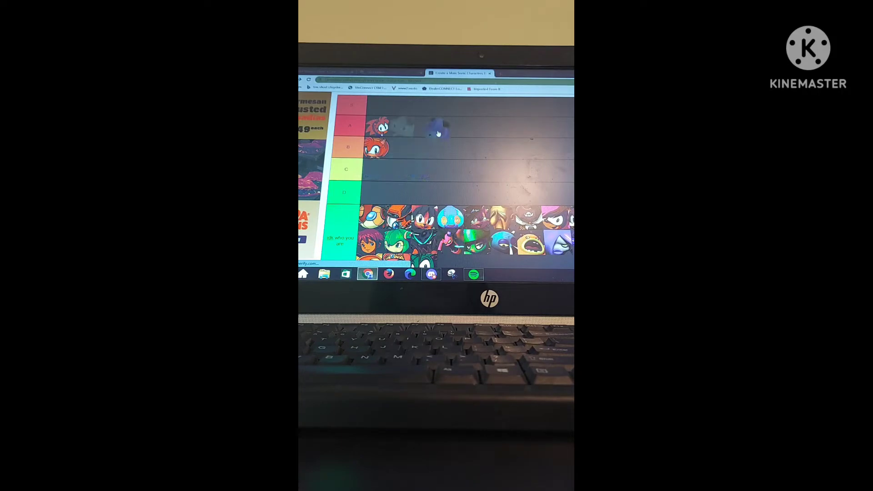
mouse_move(419, 179)
left_mouse_down()
mouse_move(440, 162)
mouse_move(447, 134)
left_mouse_up()
scroll(333, 165, "down", 5)
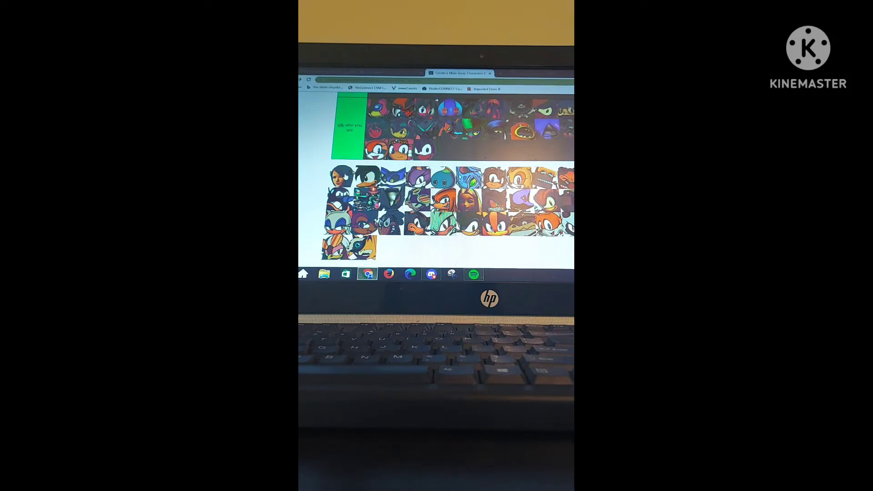
scroll(447, 184, "up", 3)
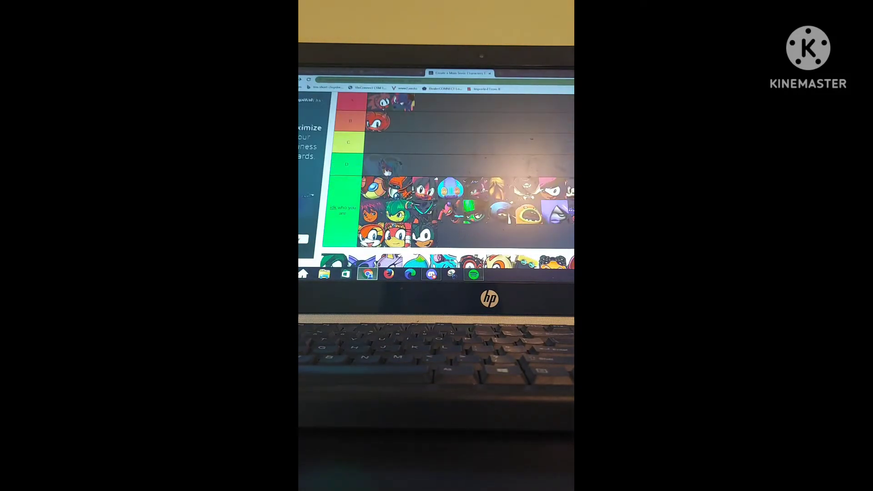
left_click_drag(382, 171, 381, 164)
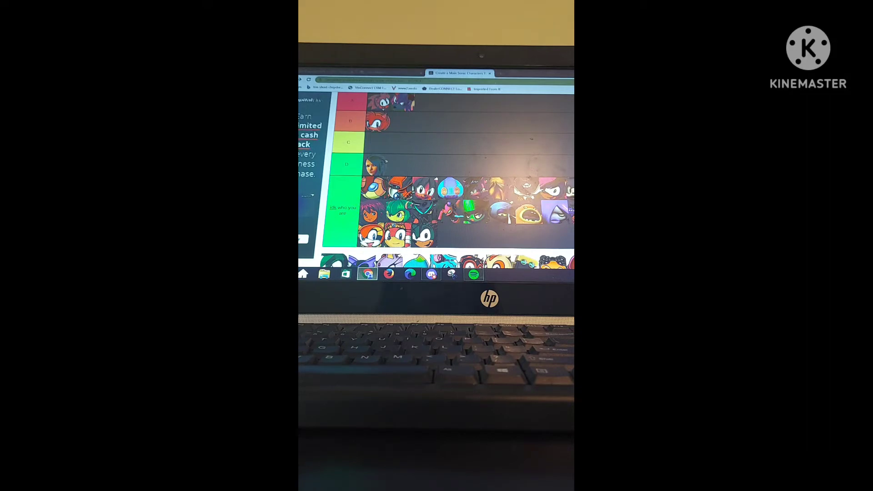
Add a new tier row below D and place a character into S.
left_click(569, 164)
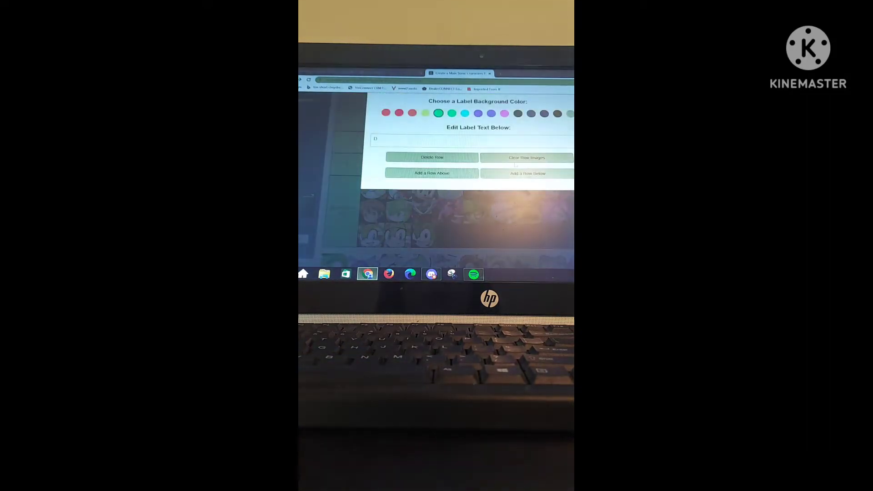
left_click(449, 174)
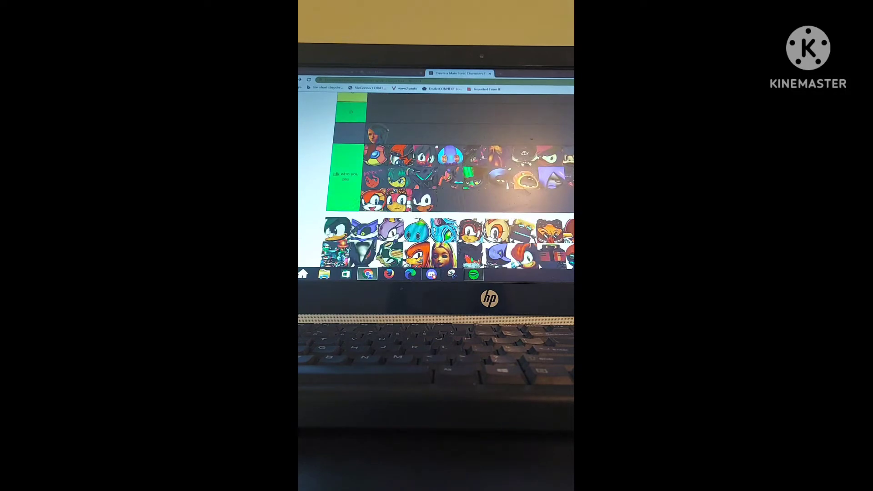
scroll(432, 129, "up", 5)
scroll(432, 130, "up", 3)
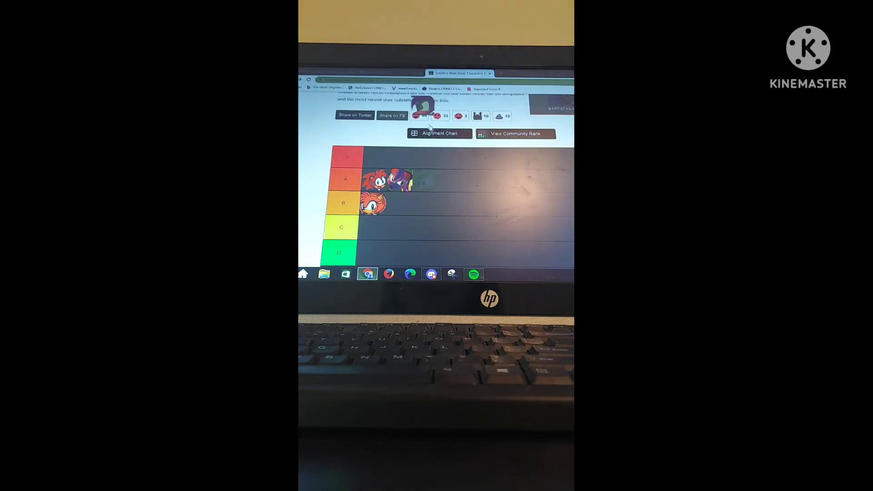
left_click_drag(433, 130, 444, 154)
scroll(445, 157, "down", 1)
scroll(445, 157, "down", 5)
Put a character into the extra dark row and another into S.
left_click_drag(334, 232, 399, 133)
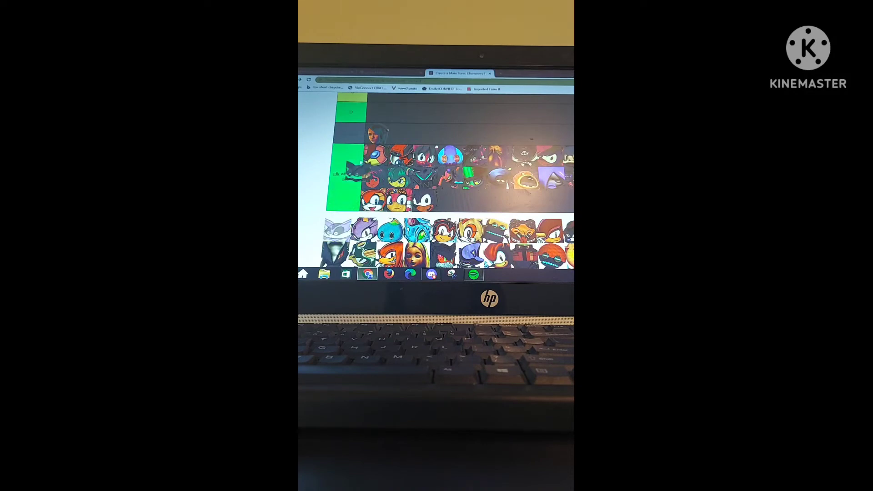
scroll(488, 130, "up", 2)
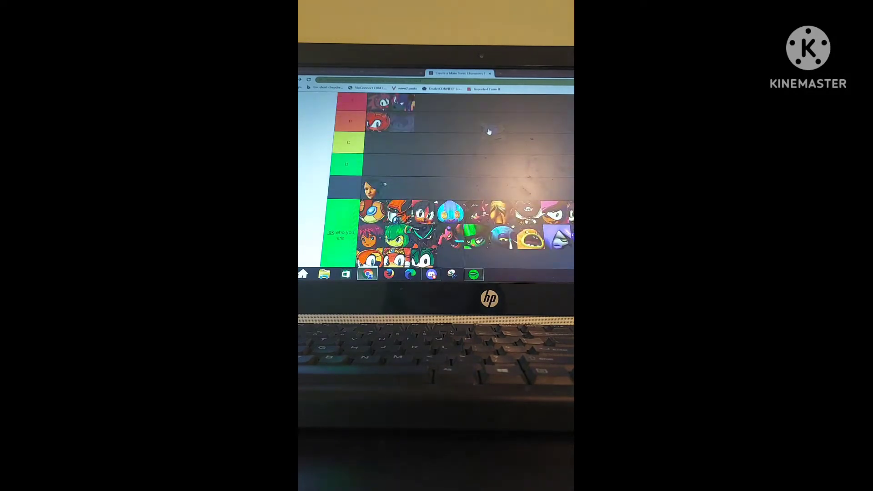
scroll(488, 131, "down", 1)
scroll(489, 131, "down", 1)
scroll(488, 131, "down", 1)
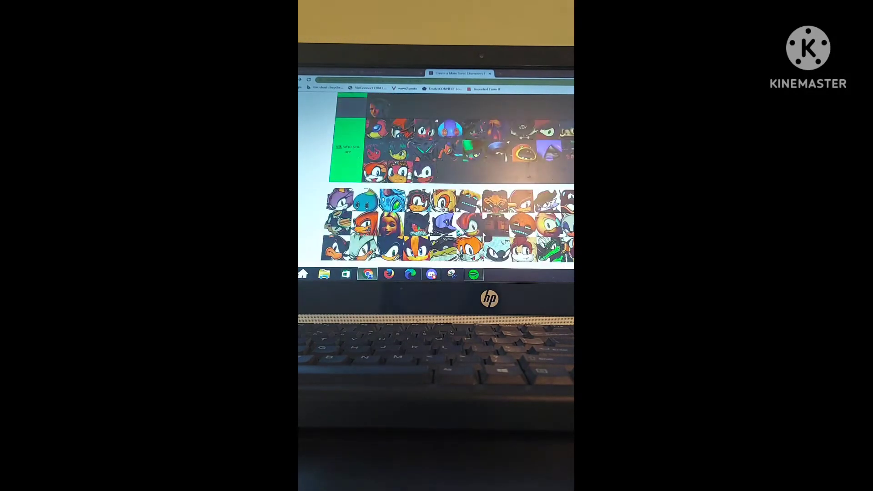
double_click(347, 151)
scroll(409, 170, "up", 5)
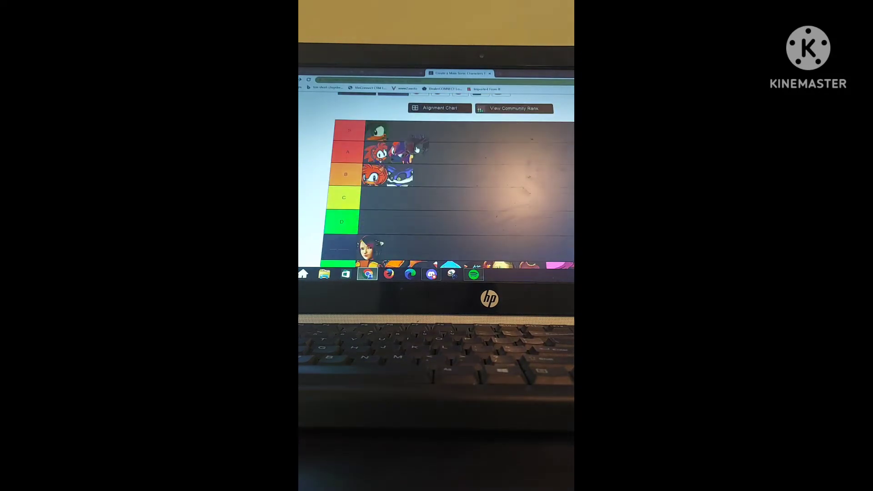
left_click_drag(400, 157, 417, 157)
scroll(437, 191, "down", 3)
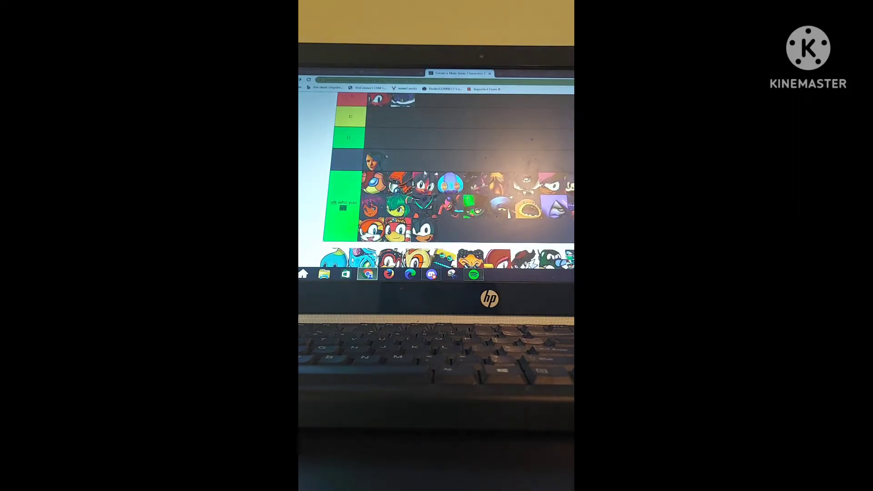
scroll(437, 191, "down", 2)
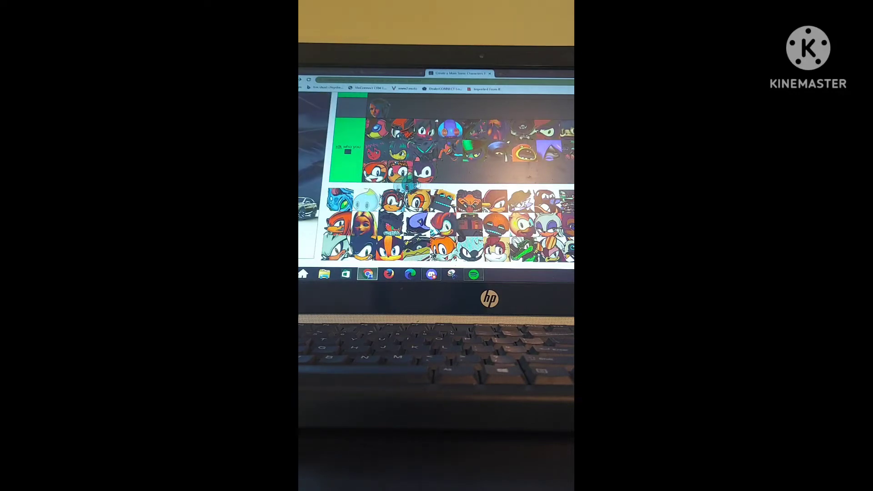
scroll(409, 181, "up", 3)
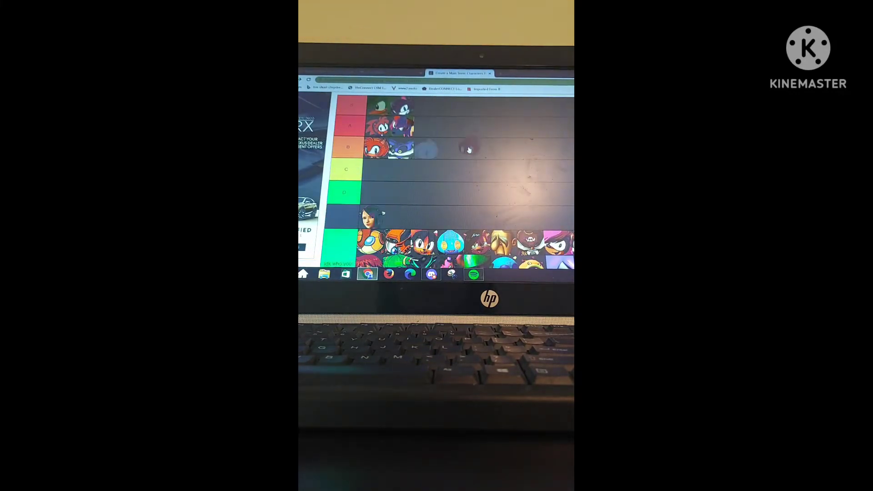
scroll(363, 216, "down", 3)
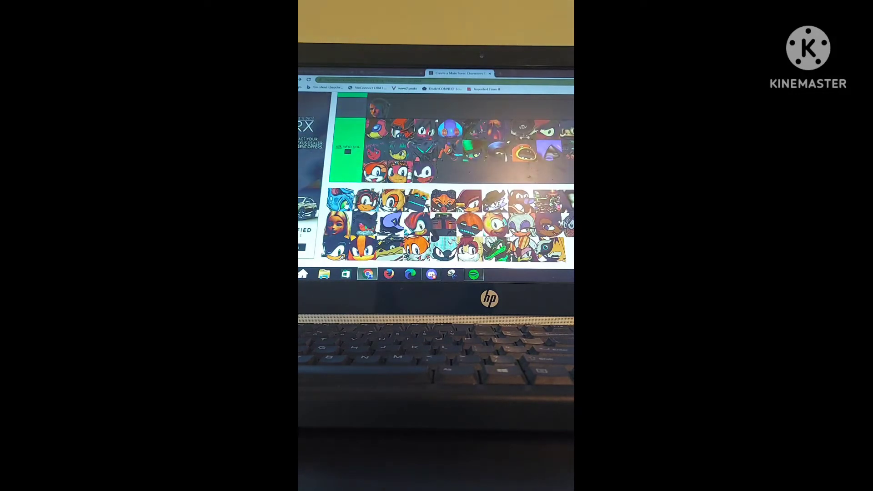
scroll(476, 163, "up", 3)
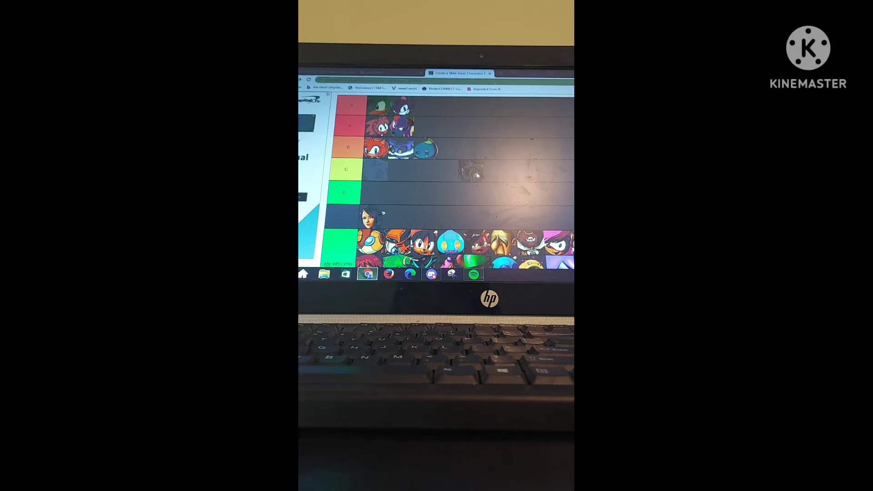
Rank a character in the C tier.
left_click_drag(477, 176, 442, 181)
scroll(378, 184, "down", 2)
scroll(378, 184, "down", 3)
scroll(428, 165, "up", 3)
scroll(428, 165, "up", 2)
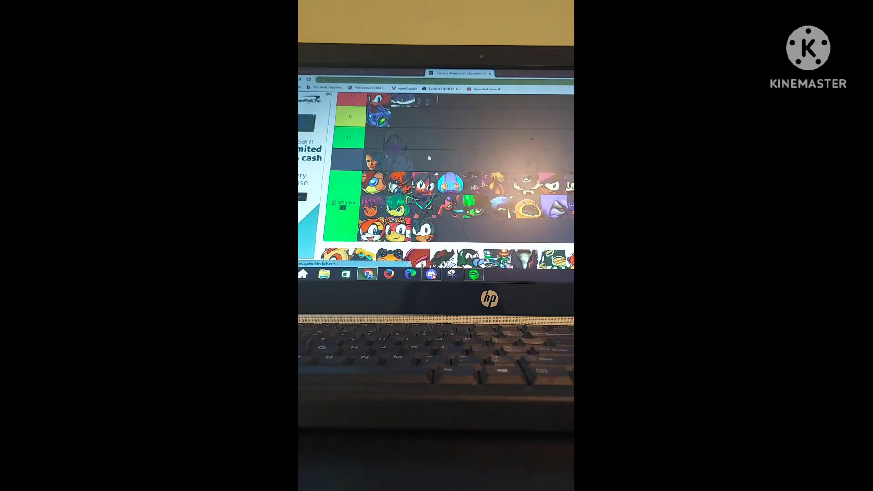
scroll(429, 159, "up", 1)
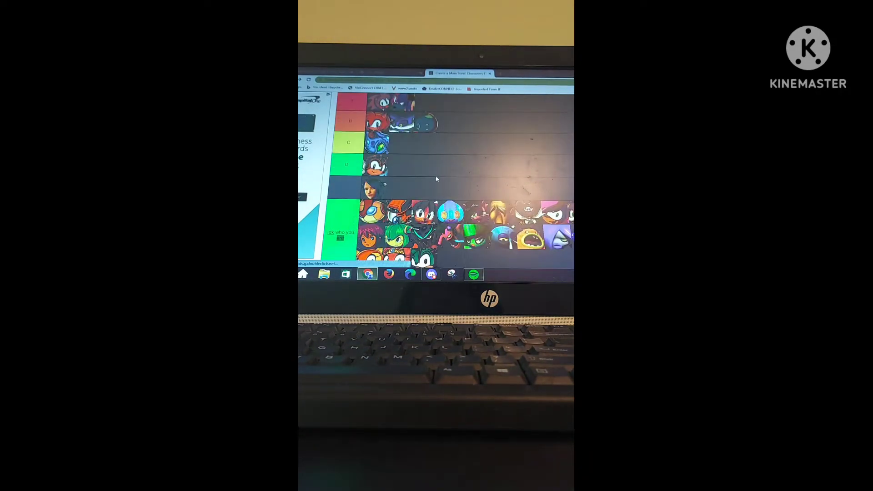
scroll(436, 180, "down", 3)
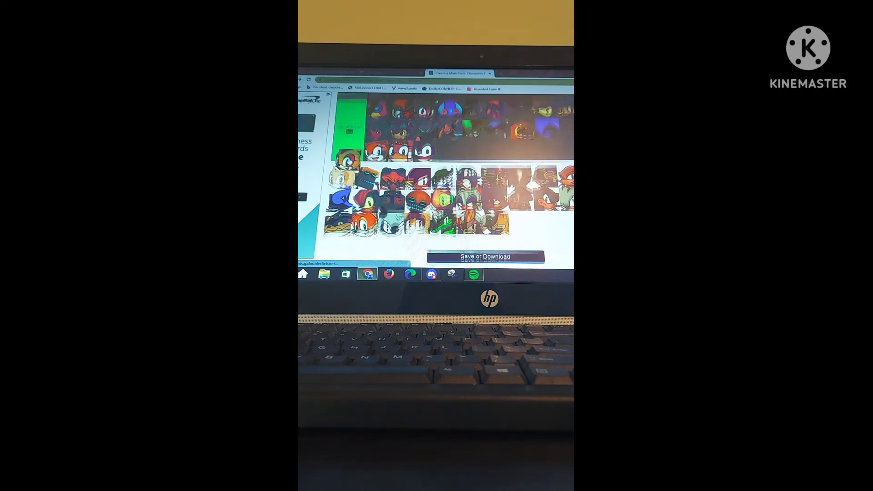
scroll(488, 178, "up", 5)
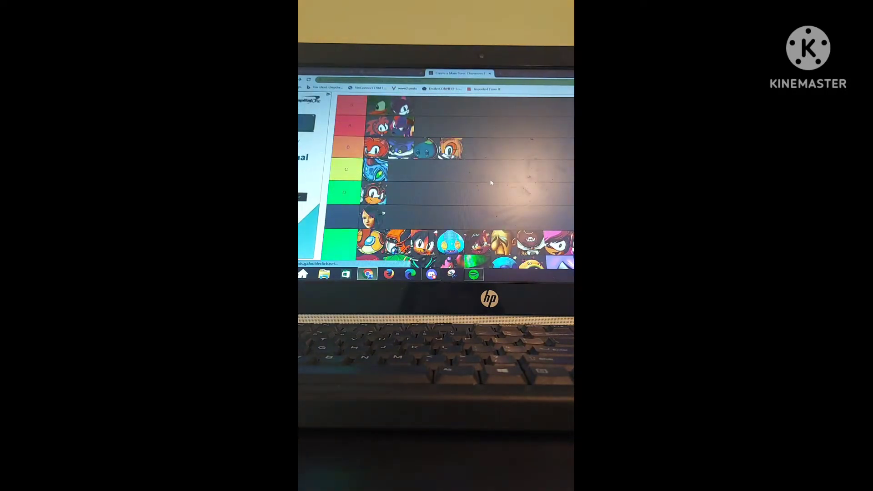
scroll(487, 177, "down", 1)
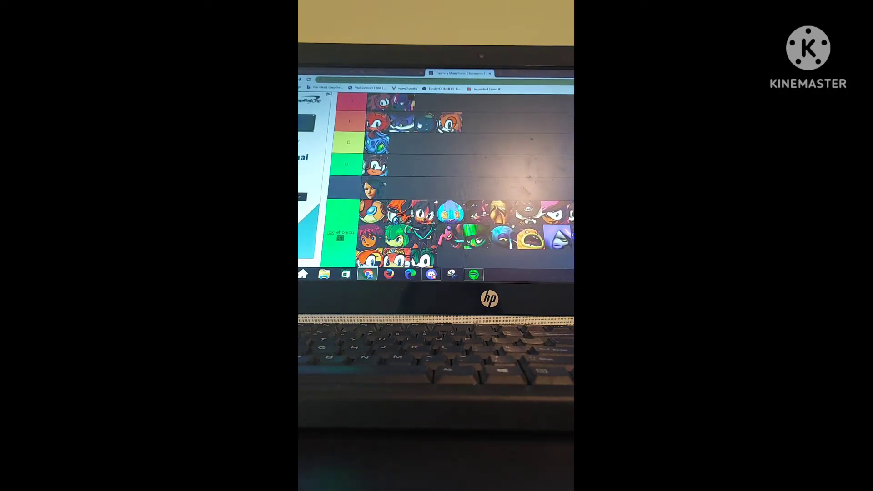
scroll(437, 181, "down", 3)
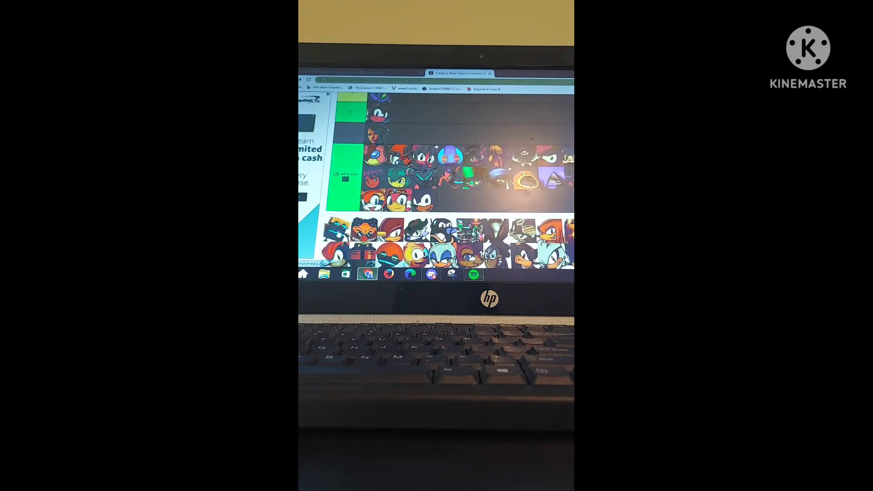
scroll(465, 126, "up", 5)
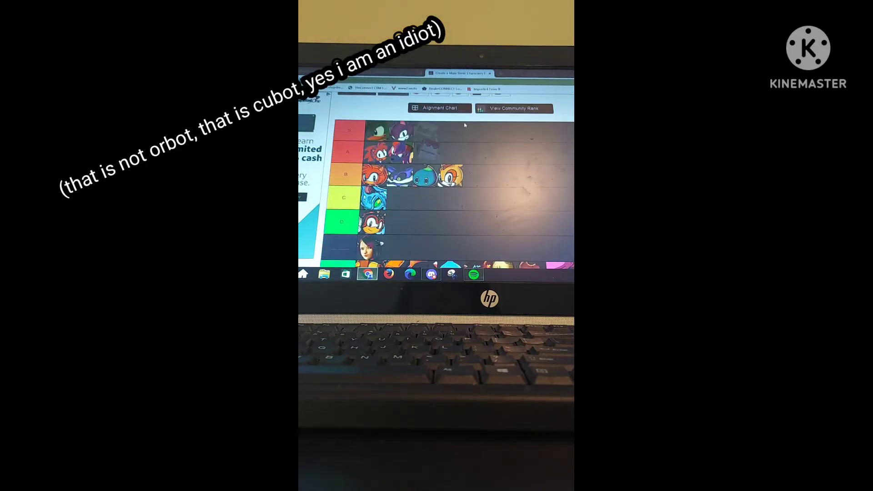
scroll(464, 125, "down", 2)
scroll(464, 125, "down", 3)
scroll(464, 125, "down", 2)
scroll(502, 197, "up", 5)
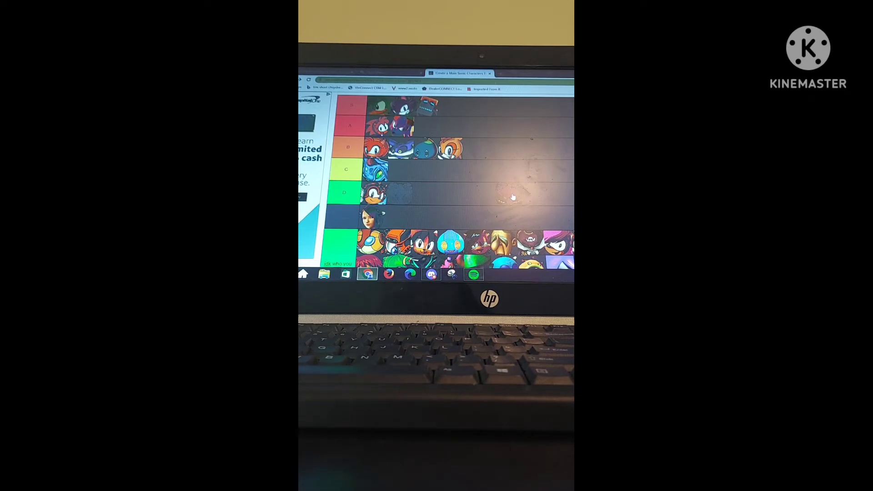
Place a picked-up character into a tier and move another from the pool into C.
mouse_move(513, 197)
left_mouse_down()
mouse_move(418, 205)
mouse_move(452, 182)
left_mouse_up()
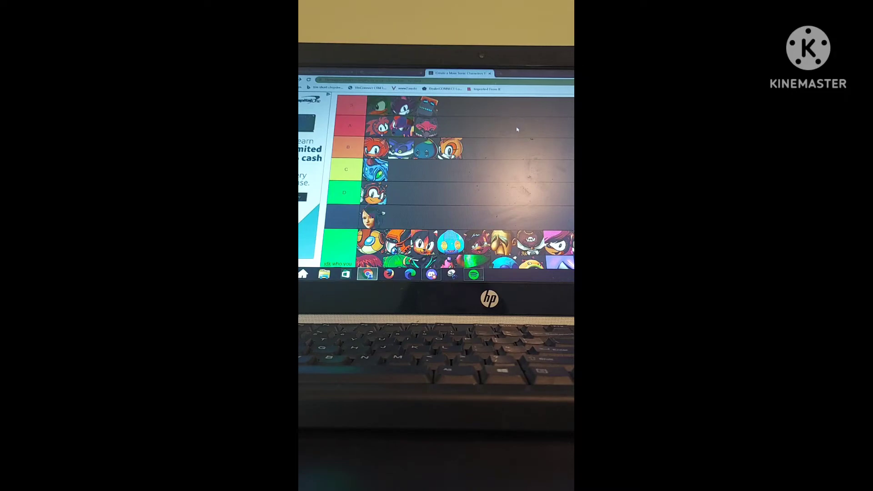
scroll(477, 171, "down", 3)
scroll(440, 173, "down", 3)
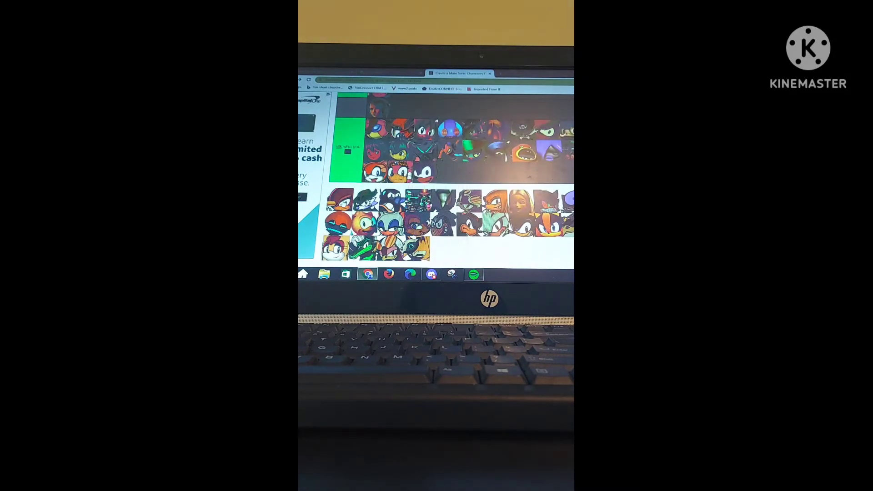
mouse_move(341, 201)
left_mouse_down()
mouse_move(438, 209)
mouse_move(470, 221)
left_mouse_up()
scroll(381, 205, "up", 5)
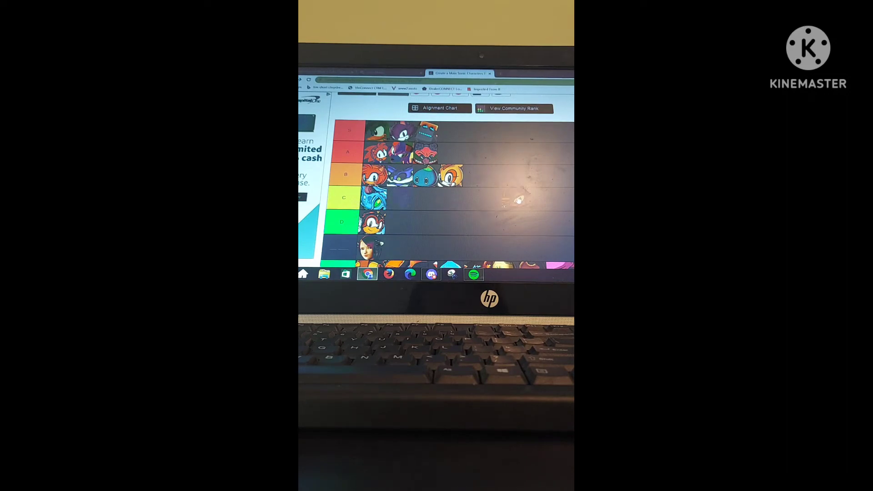
scroll(515, 202, "down", 5)
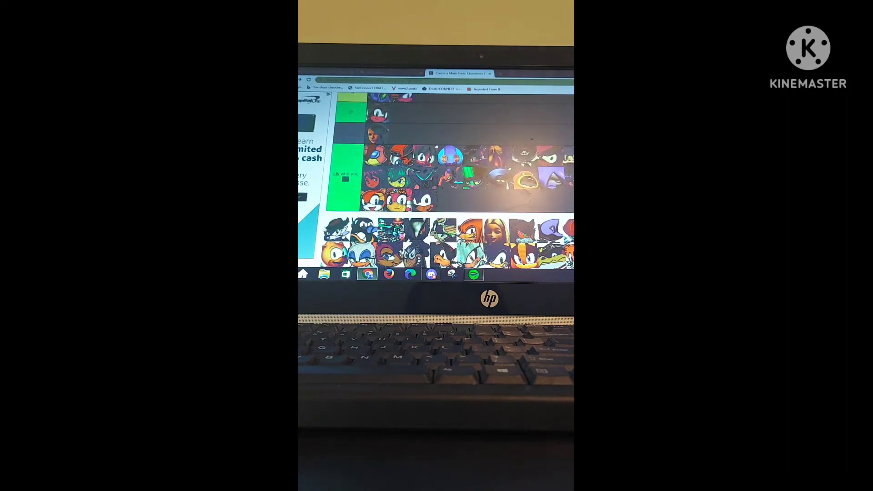
left_click_drag(333, 234, 481, 130)
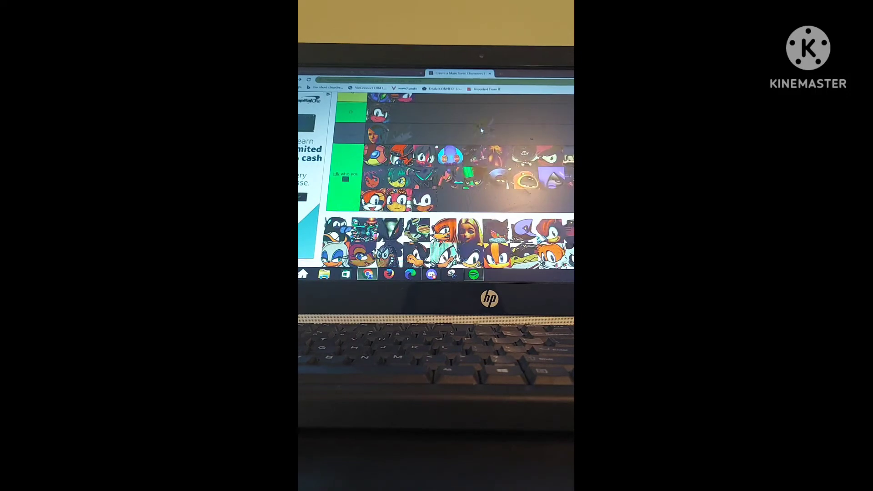
scroll(481, 130, "up", 1)
scroll(477, 146, "up", 3)
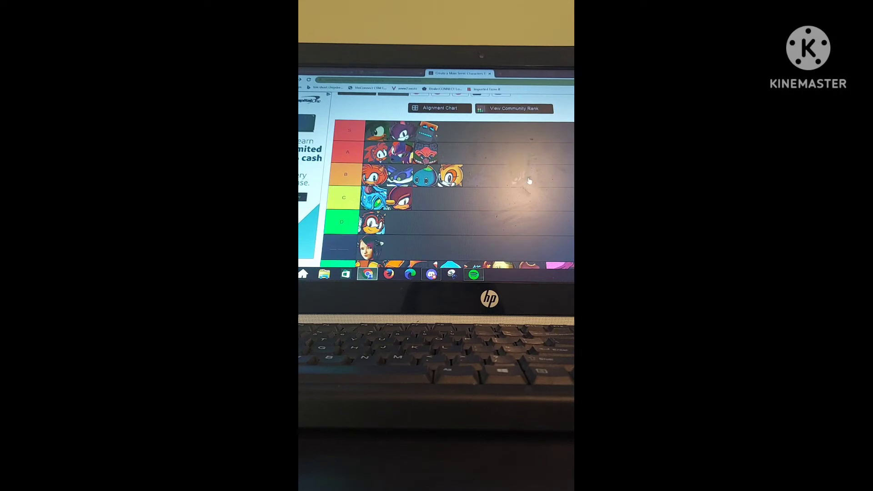
scroll(528, 181, "down", 5)
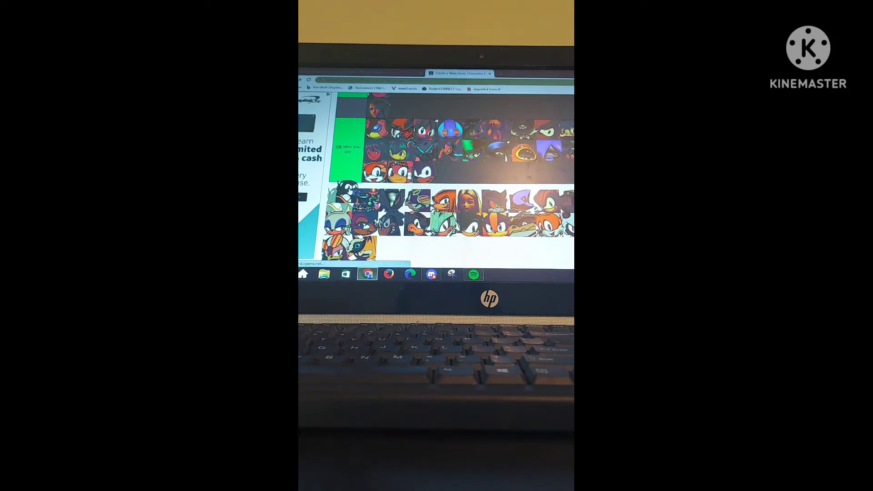
scroll(349, 194, "up", 3)
scroll(507, 181, "up", 3)
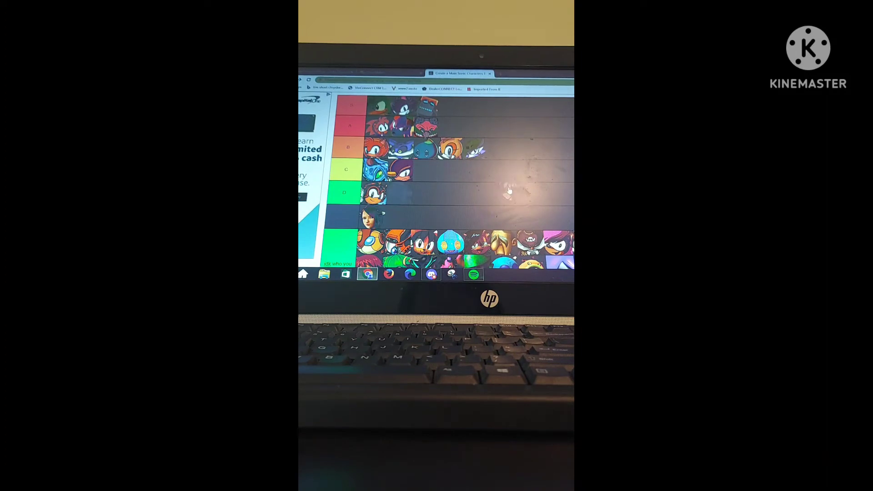
scroll(509, 182, "down", 3)
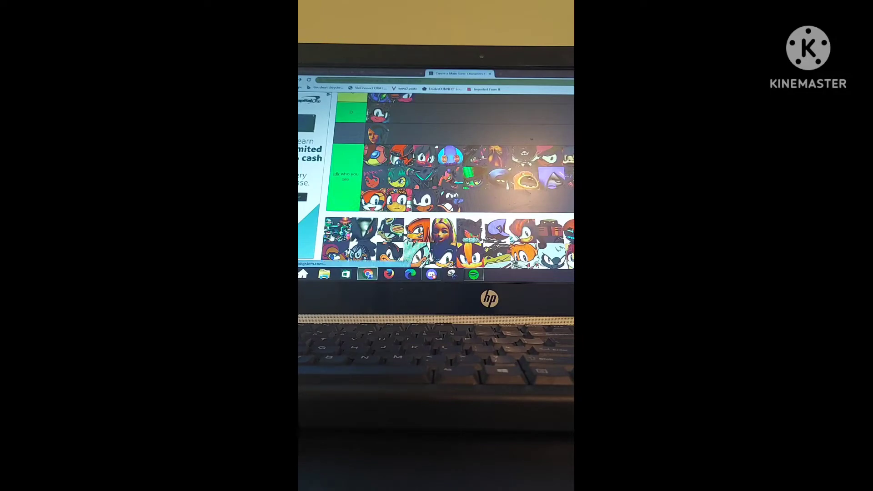
scroll(413, 196, "up", 4)
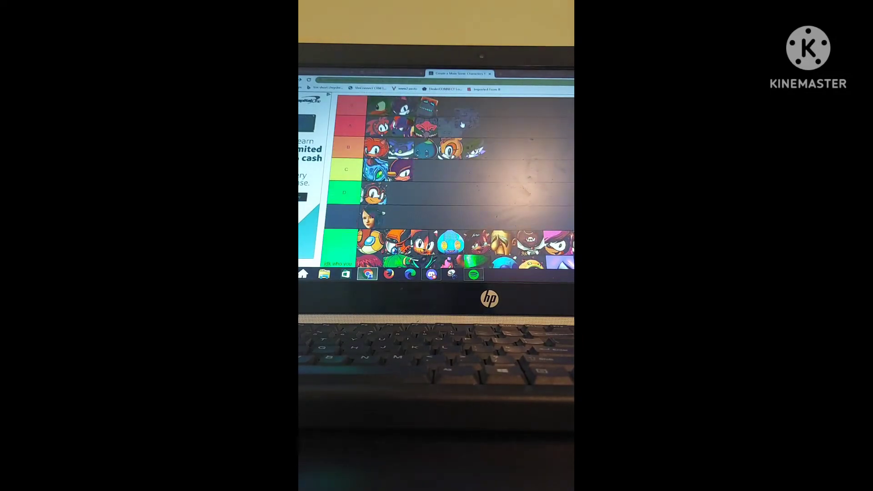
scroll(412, 196, "down", 5)
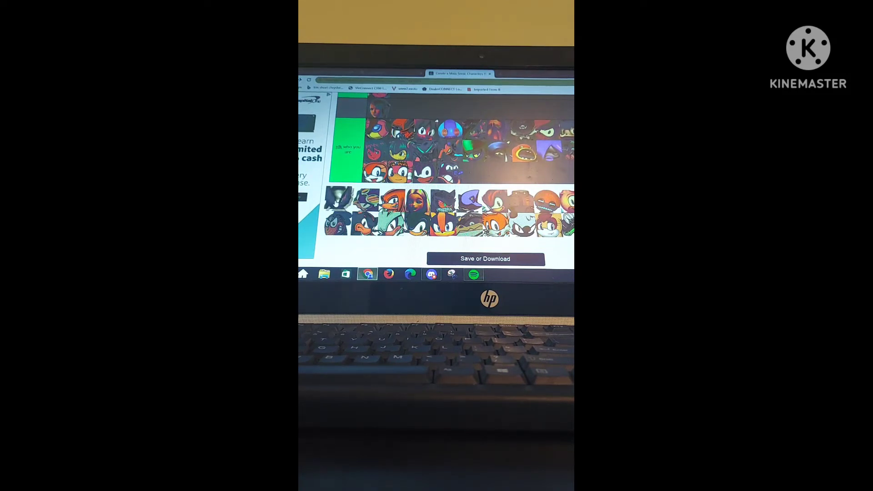
Drop the first unranked characters into the green tier and rank the orange one in A.
left_click_drag(338, 198, 336, 194)
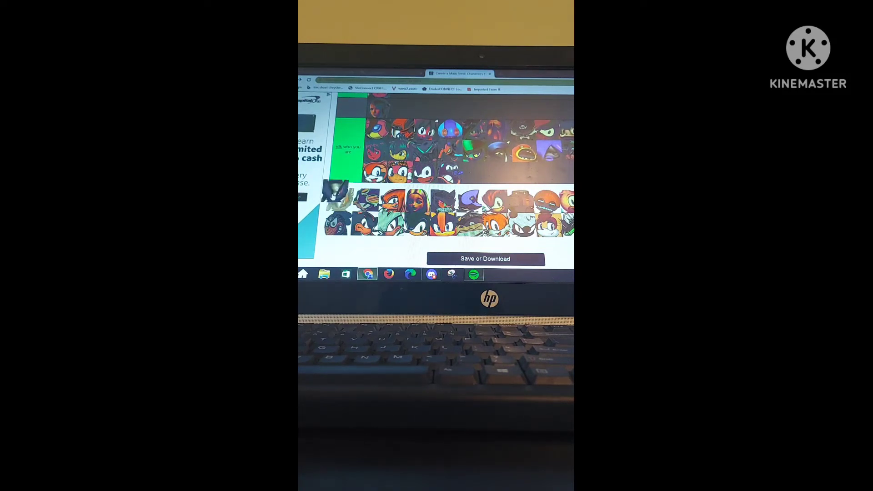
left_click_drag(336, 192, 470, 171)
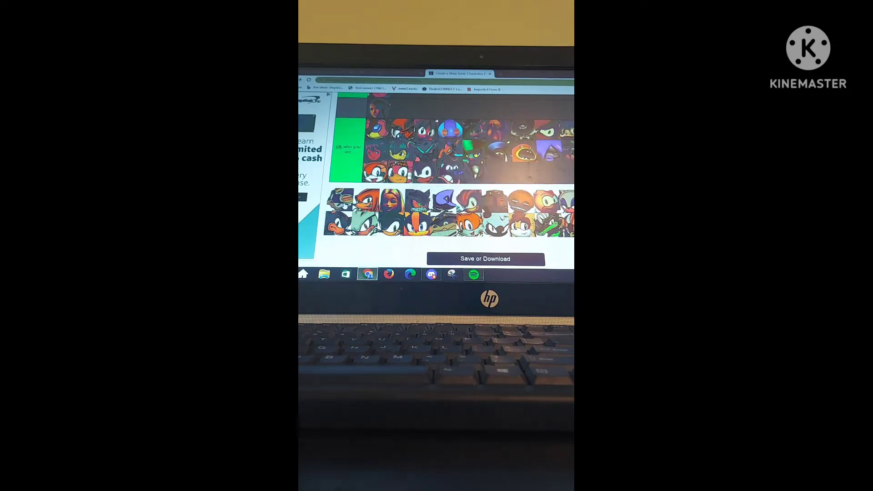
left_click_drag(337, 199, 505, 164)
scroll(345, 195, "up", 5)
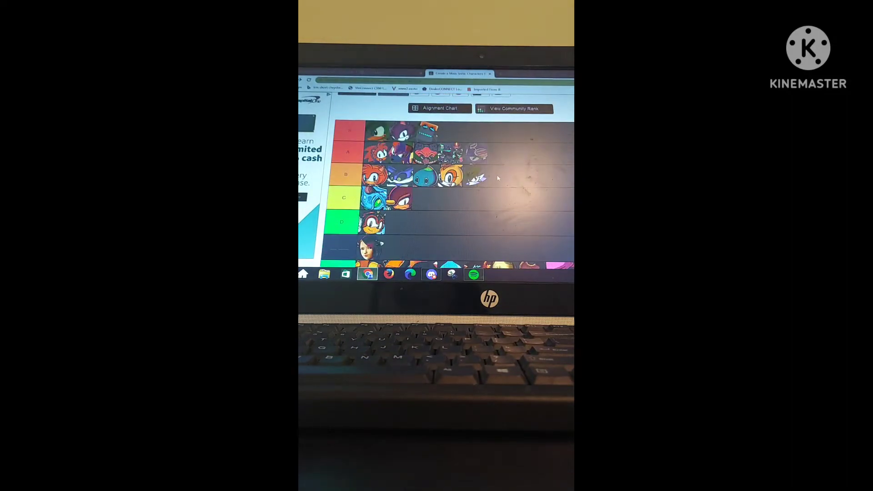
scroll(505, 164, "down", 5)
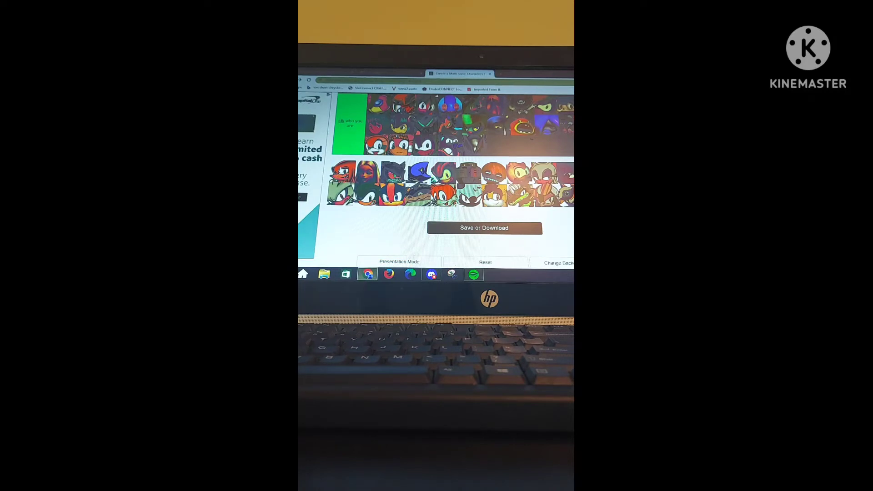
scroll(499, 130, "up", 3)
scroll(498, 130, "up", 5)
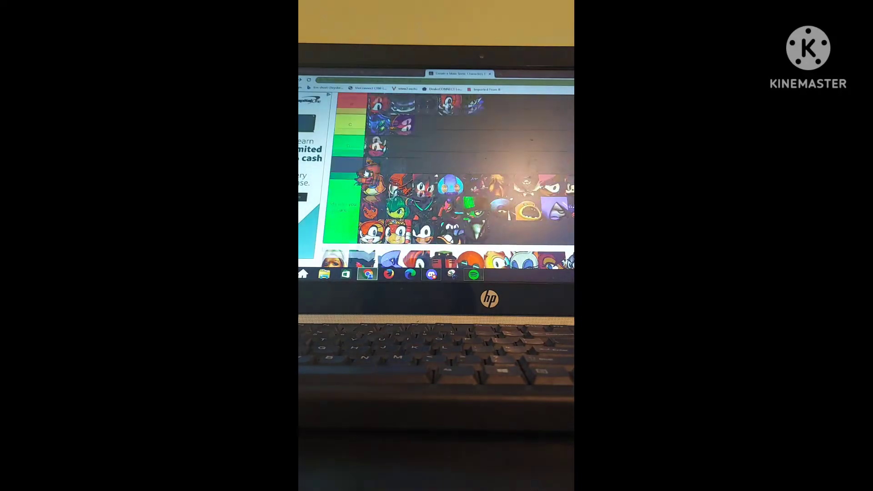
scroll(499, 129, "up", 3)
left_click_drag(499, 129, 501, 129)
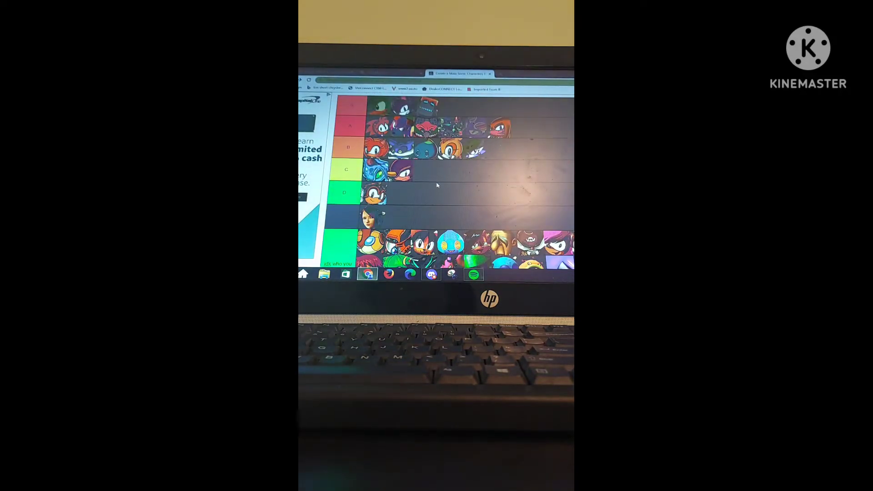
scroll(431, 185, "down", 3)
scroll(430, 186, "down", 3)
scroll(430, 185, "up", 2)
scroll(545, 207, "down", 1)
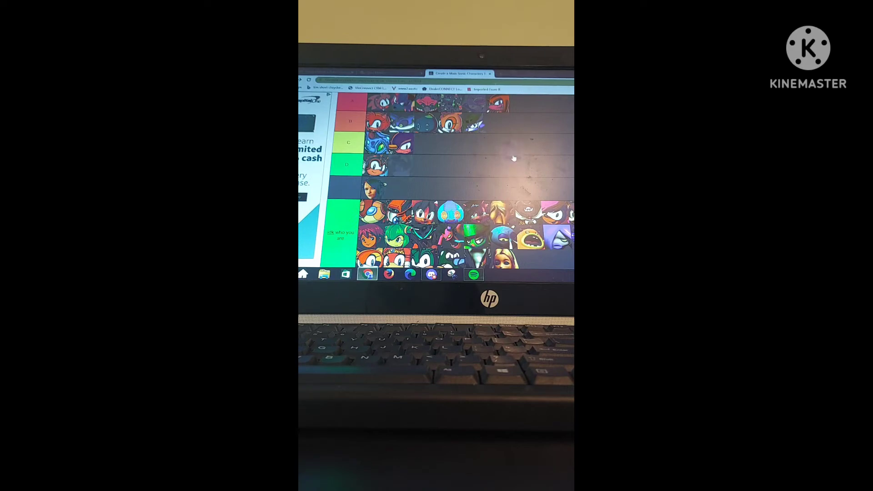
scroll(515, 181, "down", 3)
scroll(515, 180, "down", 2)
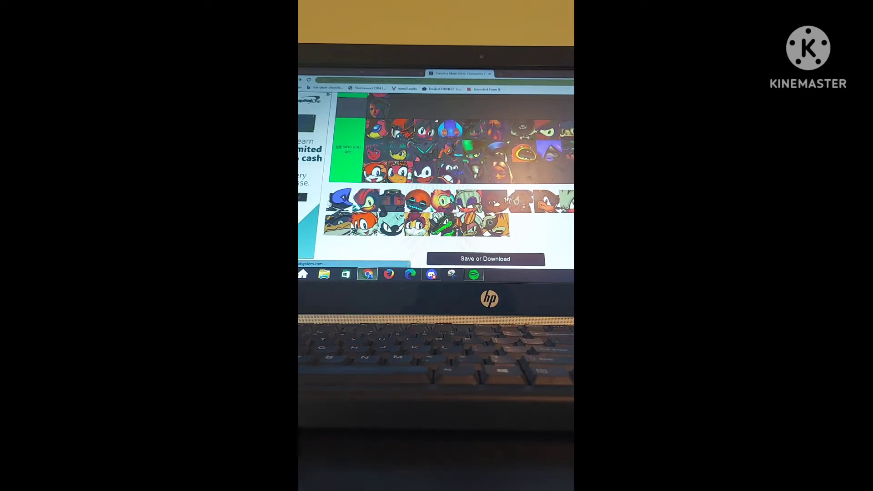
scroll(447, 179, "up", 5)
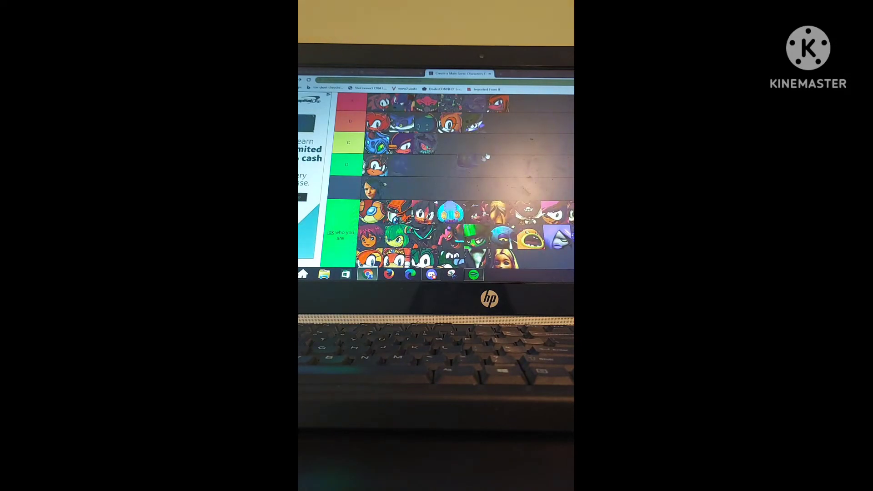
Rank the purple character in A and lift characters from C and the green row into B.
left_click_drag(511, 132, 512, 132)
left_click_drag(448, 152, 526, 128)
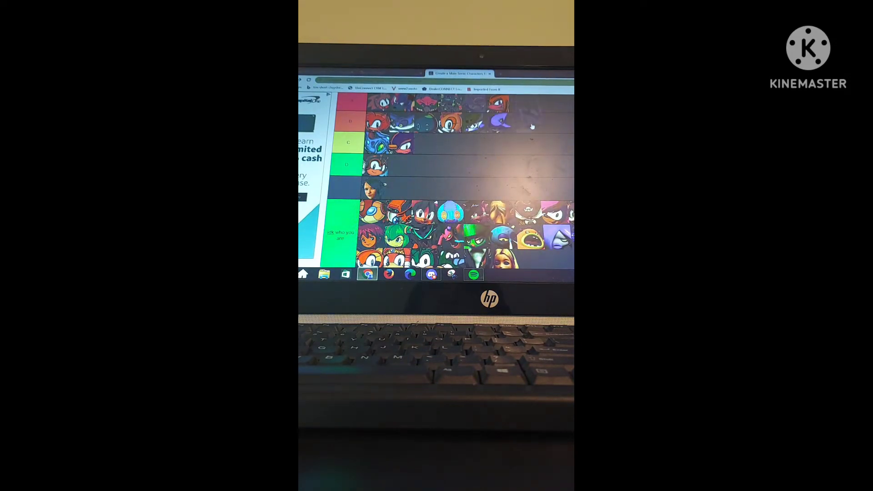
scroll(571, 142, "down", 3)
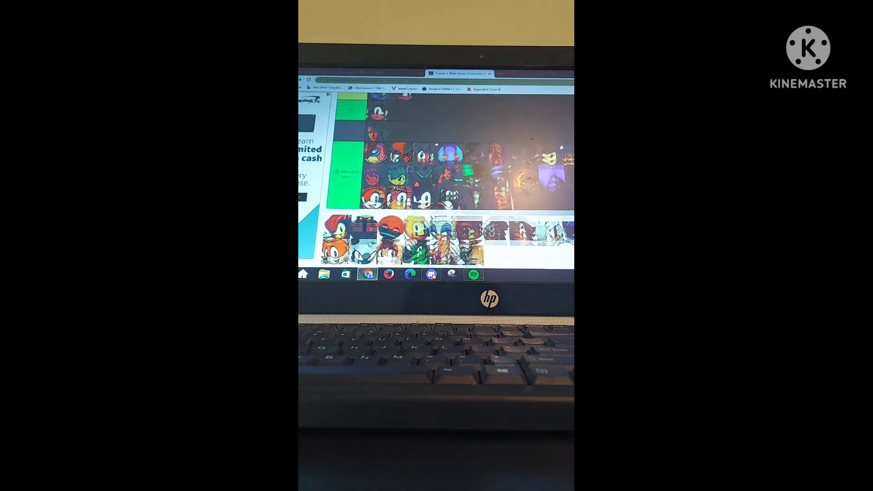
scroll(535, 168, "up", 5)
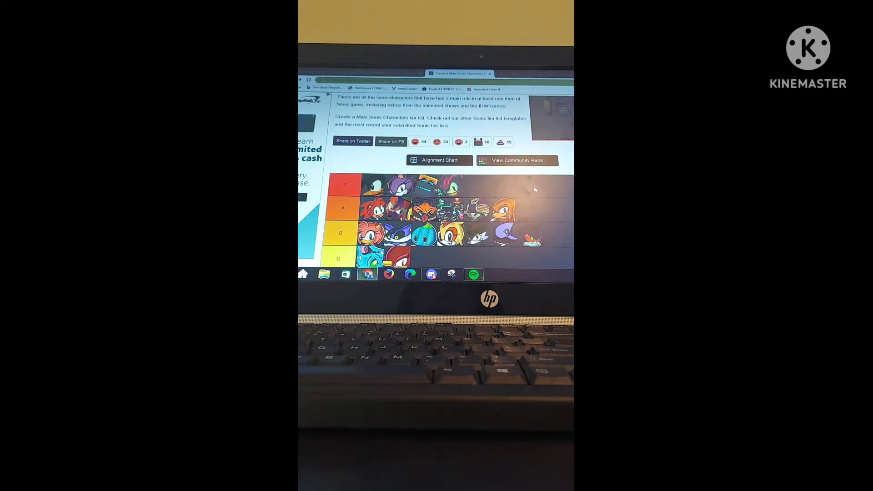
scroll(536, 168, "down", 5)
scroll(438, 202, "down", 2)
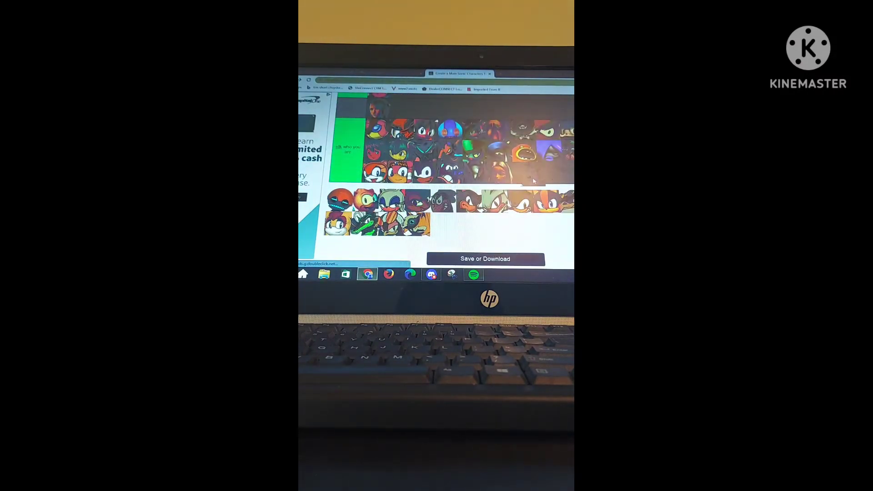
scroll(533, 181, "up", 2)
scroll(533, 181, "up", 3)
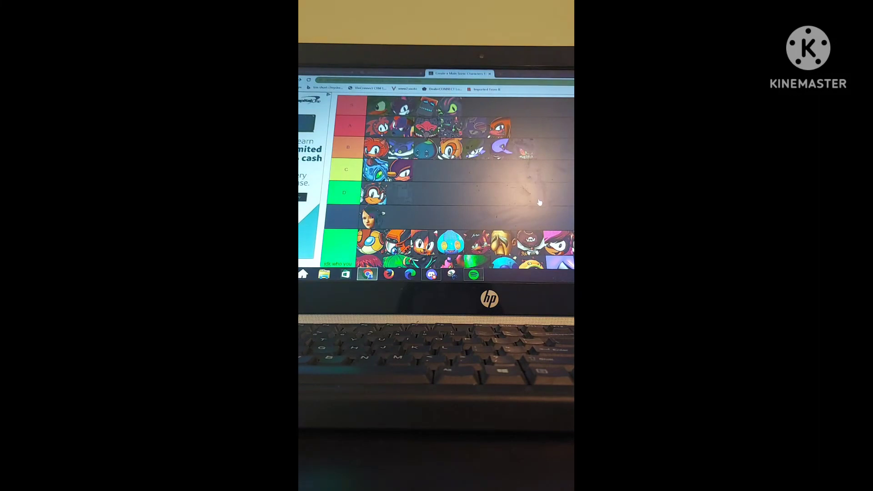
scroll(539, 202, "down", 2)
scroll(532, 184, "down", 2)
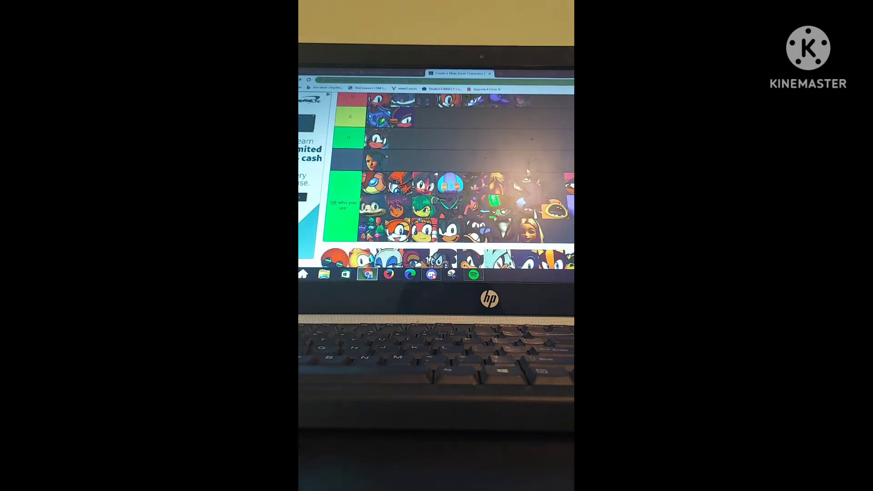
left_click_drag(526, 171, 523, 152)
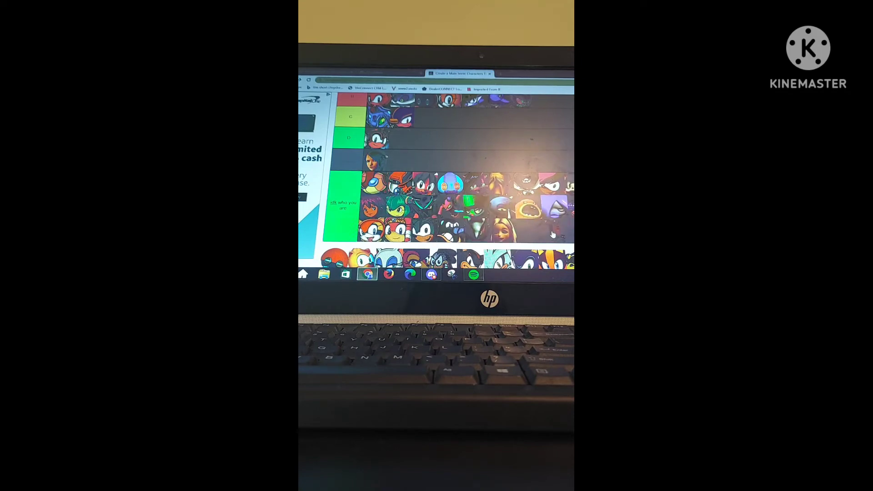
scroll(551, 233, "down", 3)
scroll(436, 178, "up", 3)
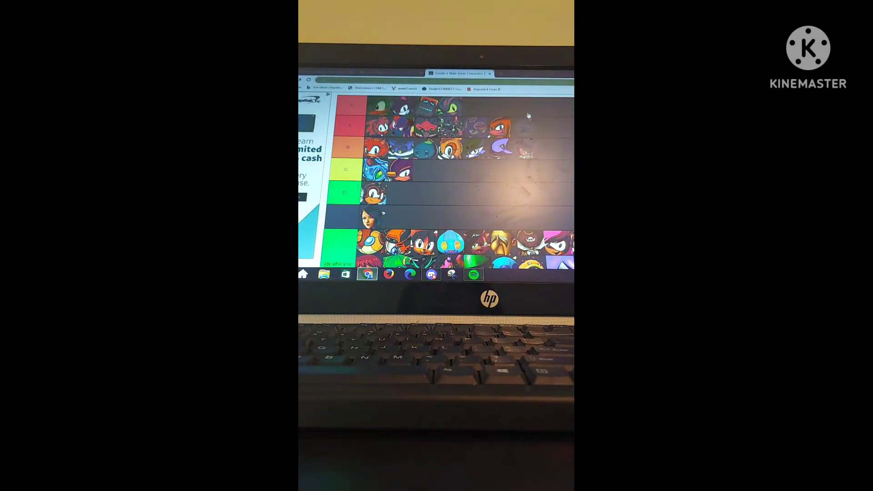
scroll(437, 177, "down", 3)
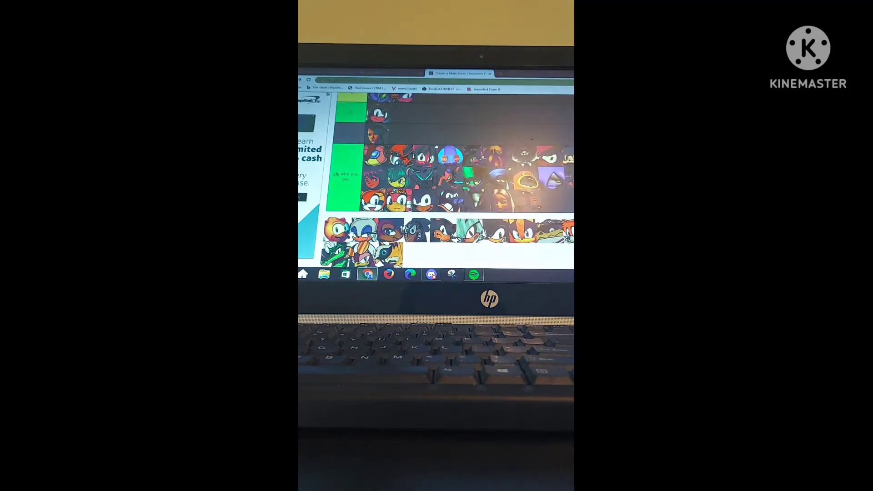
scroll(436, 177, "up", 3)
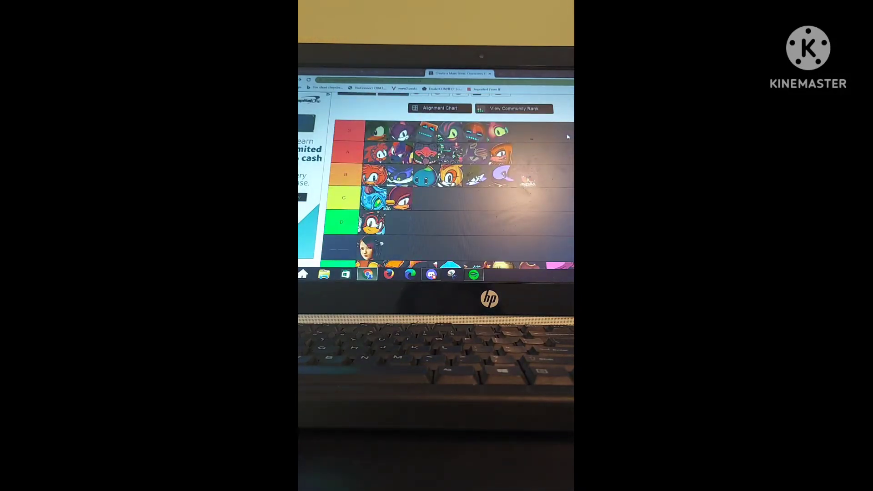
scroll(549, 154, "down", 2)
scroll(548, 154, "down", 3)
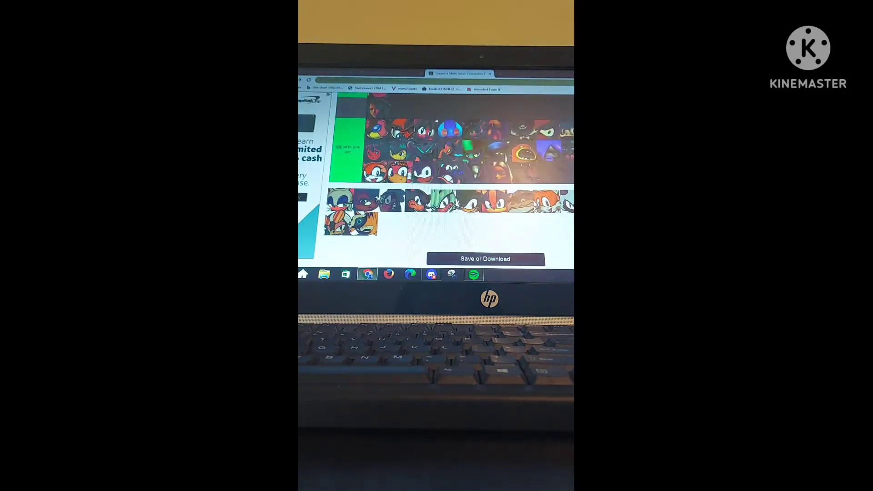
scroll(562, 148, "up", 5)
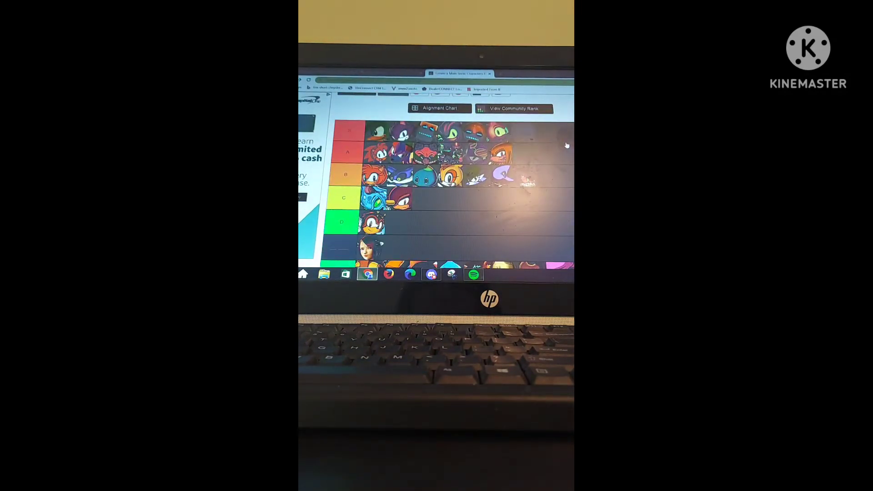
scroll(566, 145, "down", 2)
scroll(566, 145, "down", 2)
scroll(566, 145, "down", 1)
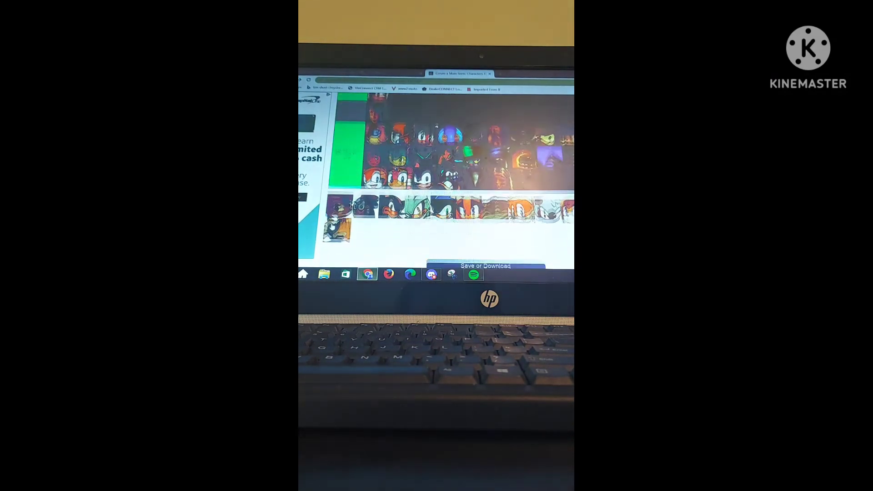
scroll(517, 175, "up", 5)
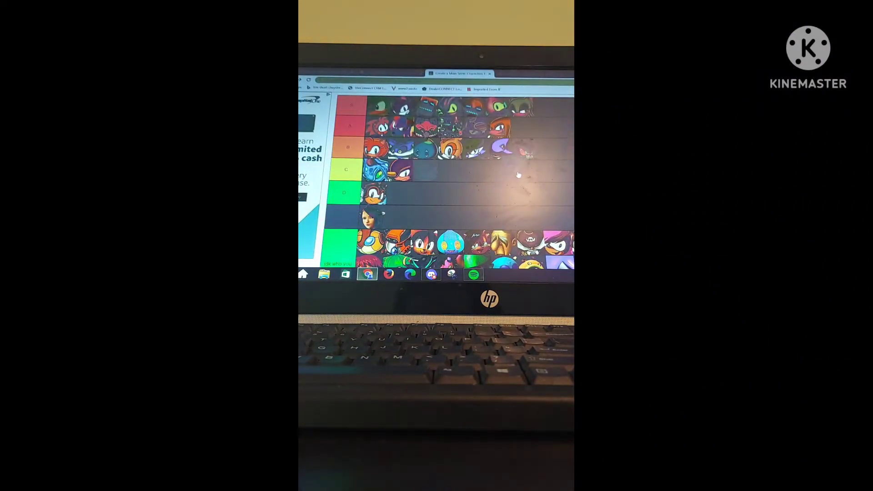
scroll(537, 184, "down", 2)
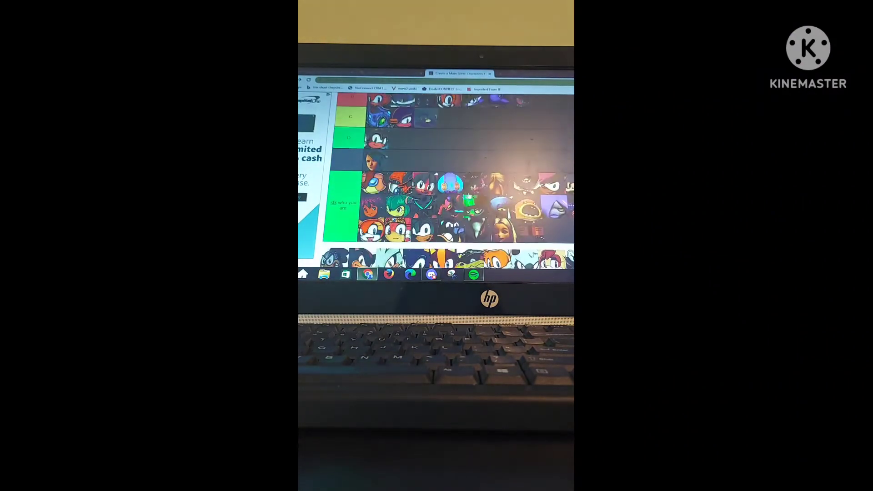
scroll(536, 184, "down", 3)
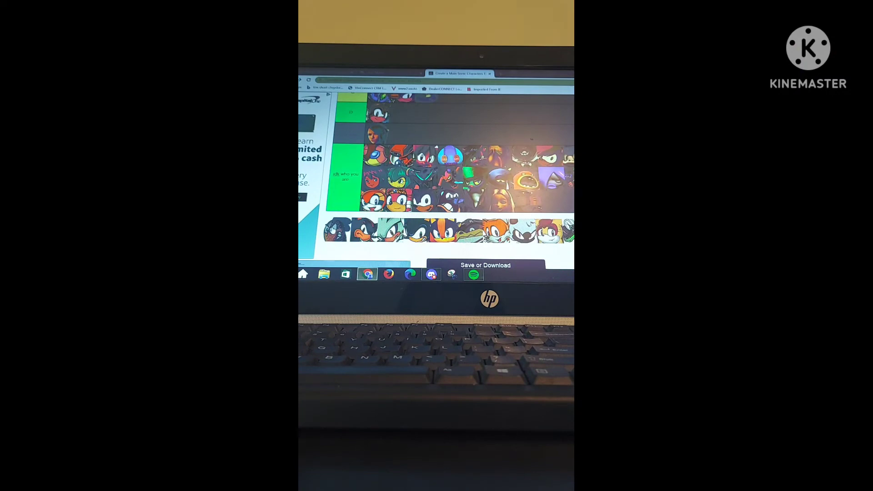
scroll(450, 184, "up", 1)
scroll(450, 184, "up", 2)
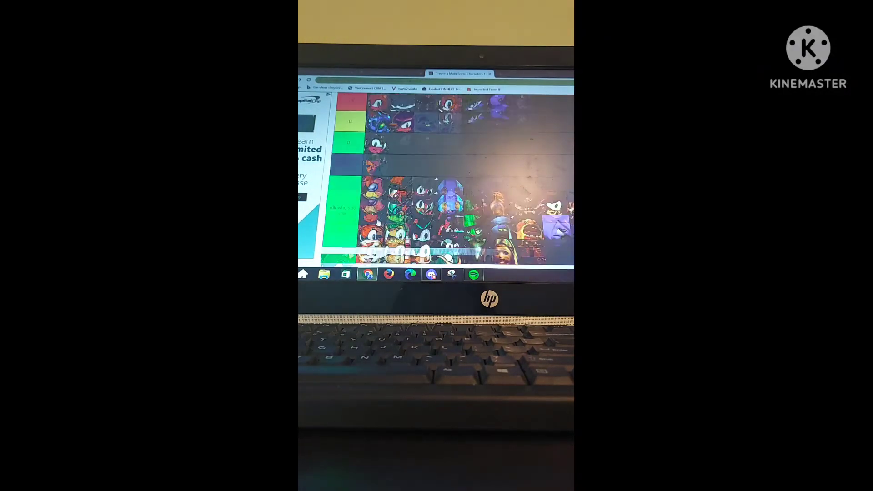
scroll(563, 155, "down", 3)
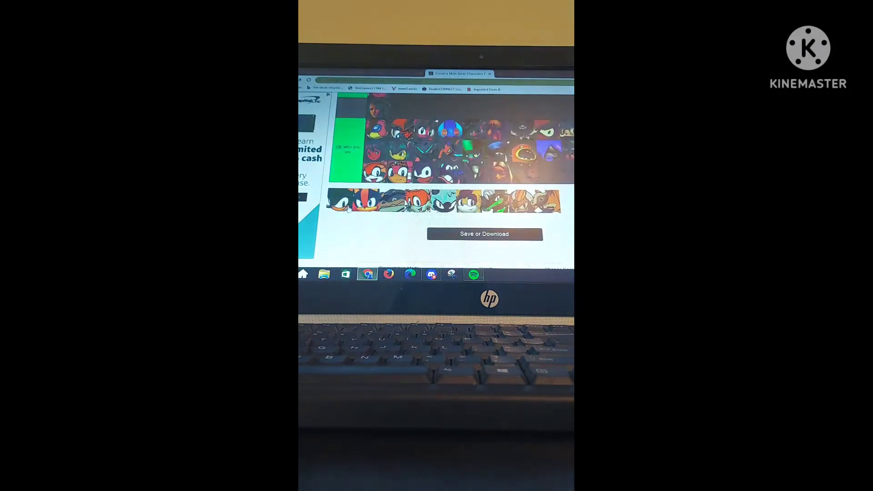
scroll(529, 183, "up", 5)
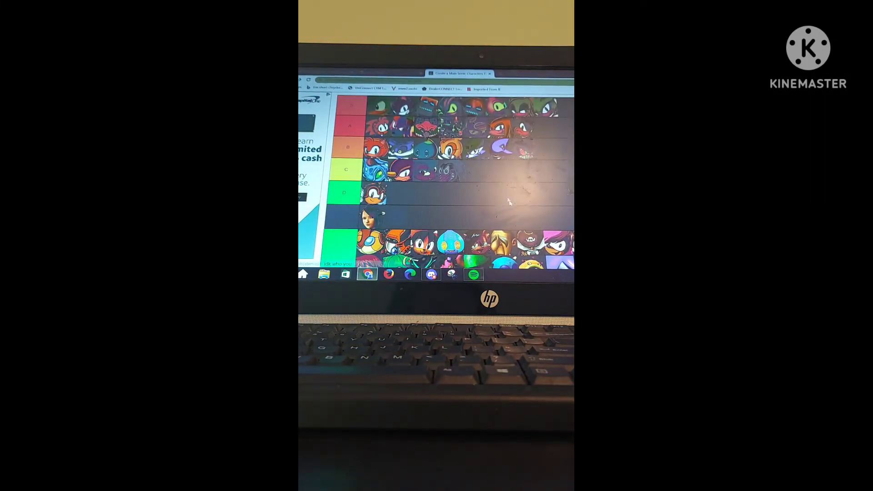
Carry the green character down across the tiers and drop it at the end of B.
left_click_drag(566, 165, 566, 186)
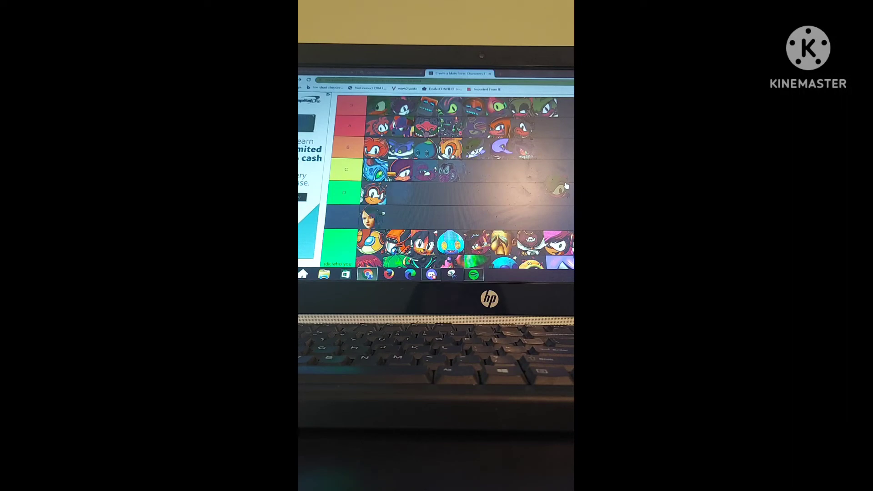
scroll(568, 190, "up", 2)
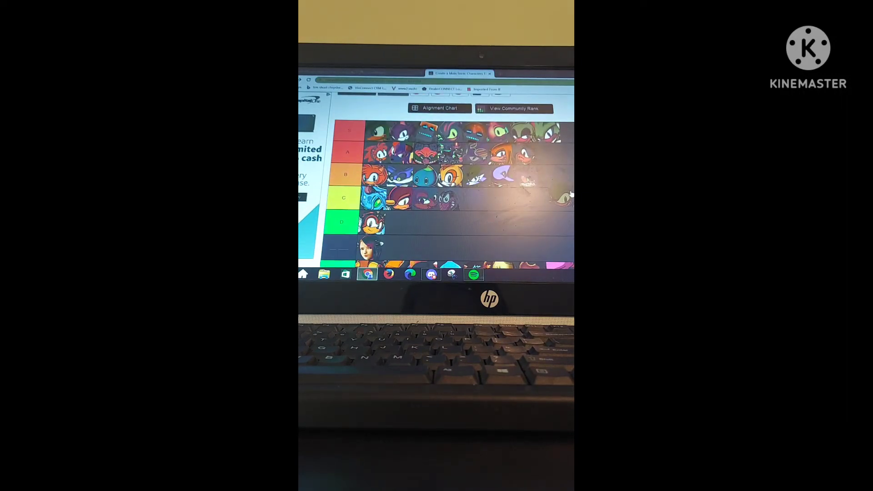
left_click_drag(570, 195, 569, 209)
left_click_drag(569, 207, 572, 176)
scroll(436, 177, "down", 5)
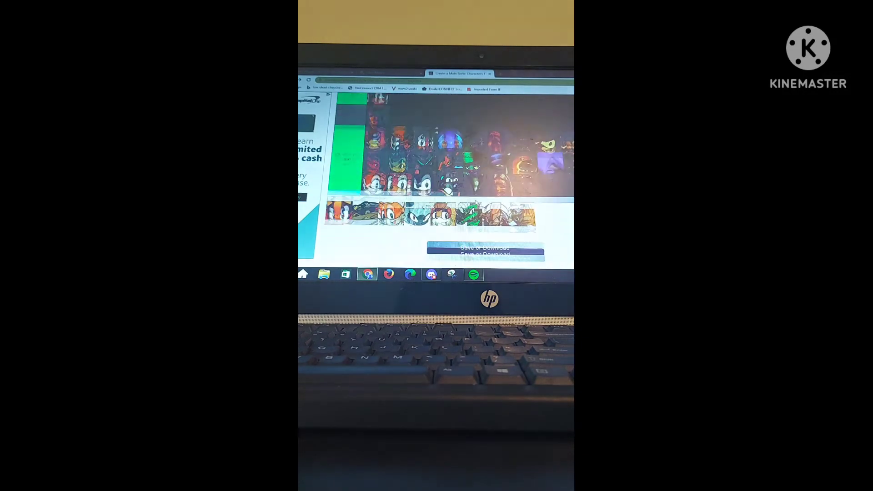
scroll(437, 178, "up", 5)
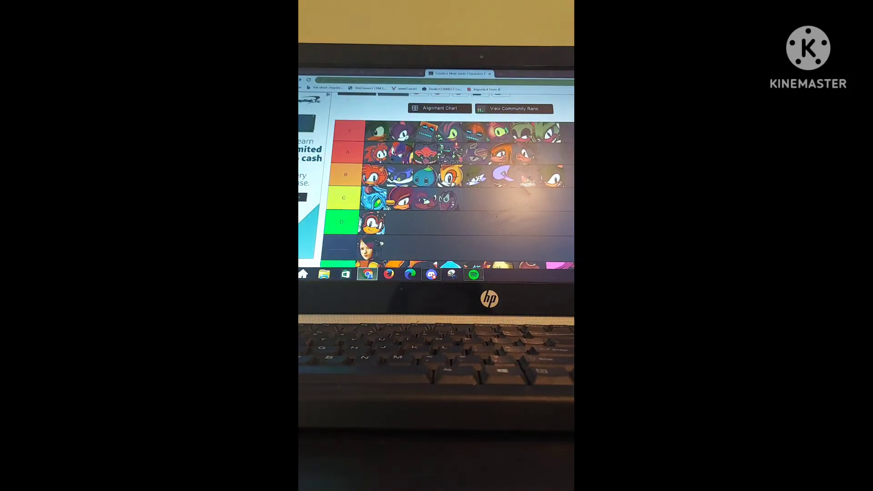
scroll(437, 177, "down", 5)
scroll(437, 178, "up", 3)
scroll(437, 178, "down", 2)
scroll(436, 178, "down", 1)
scroll(346, 203, "up", 5)
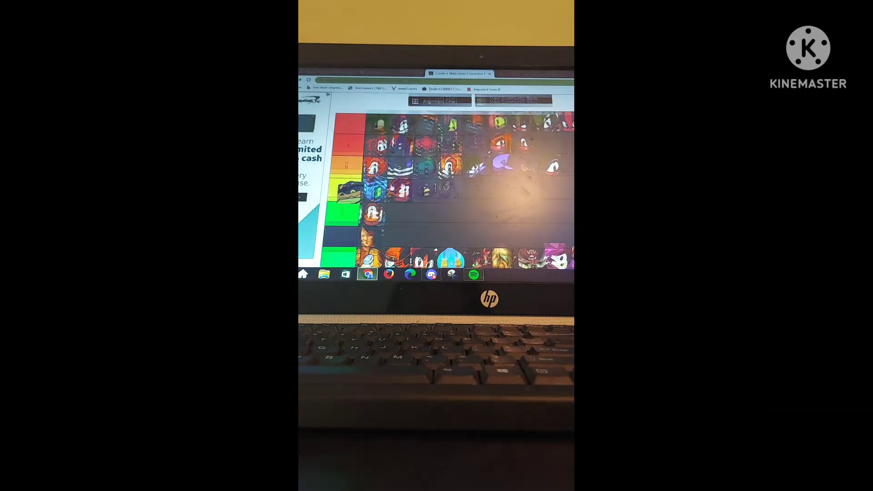
scroll(437, 177, "down", 2)
scroll(436, 178, "down", 2)
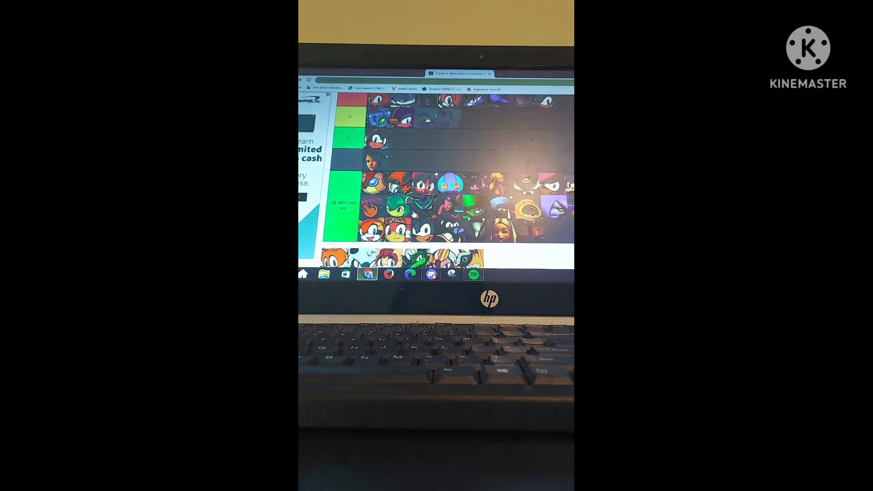
scroll(437, 177, "down", 1)
scroll(437, 177, "up", 5)
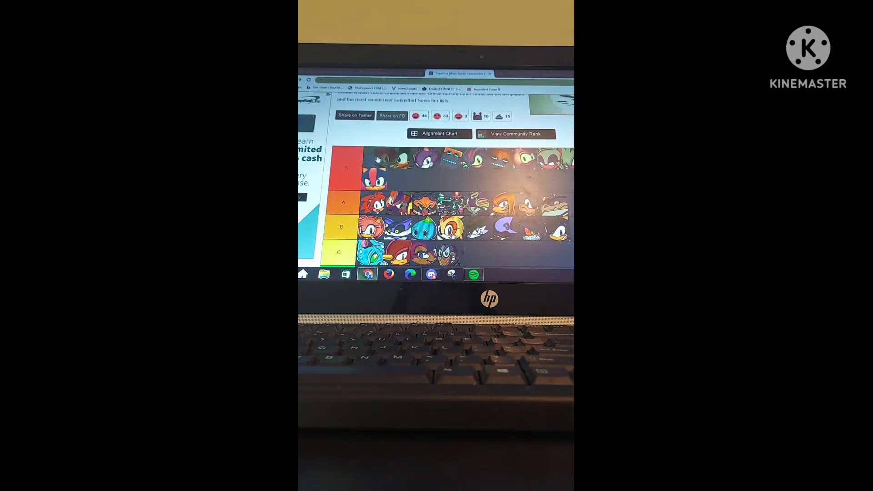
scroll(477, 178, "down", 1)
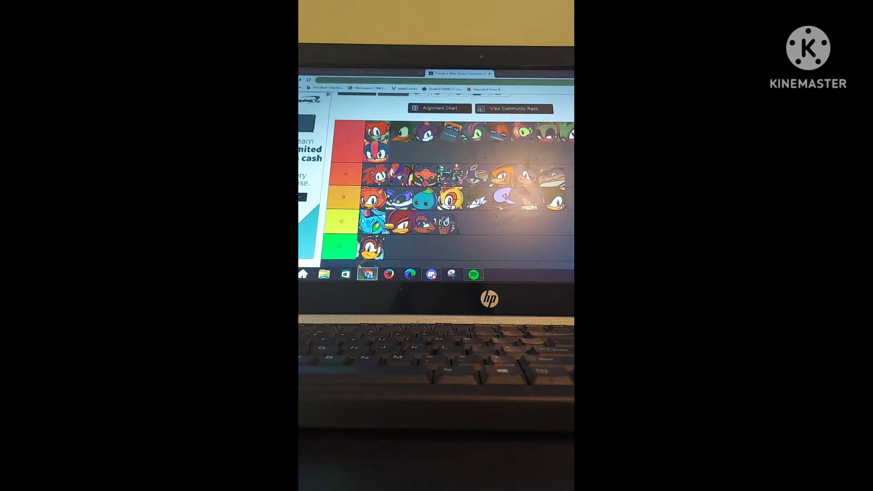
Add a new row above S via the S row's settings, leaving one character in it.
left_click(389, 170)
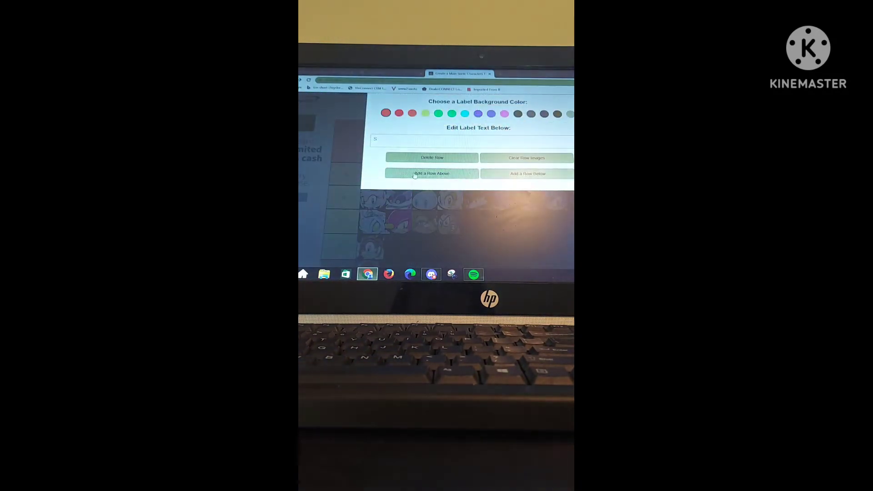
key("Escape")
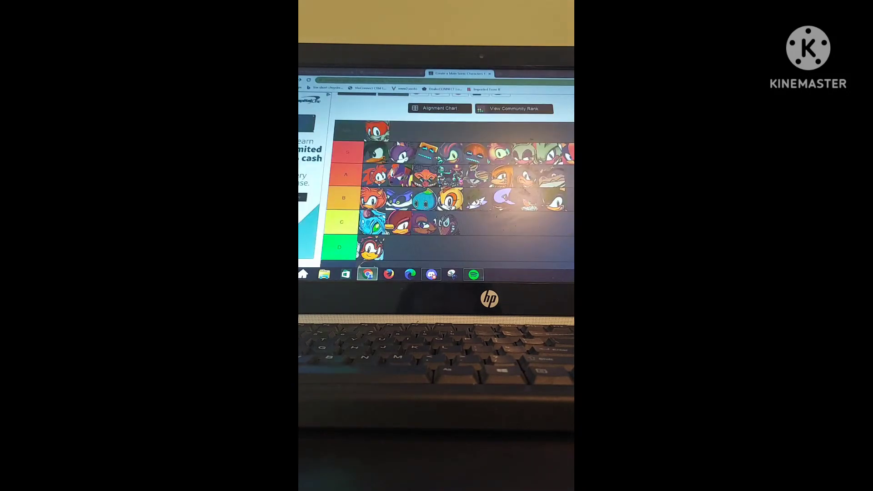
scroll(436, 177, "down", 3)
scroll(437, 178, "down", 3)
scroll(437, 177, "down", 2)
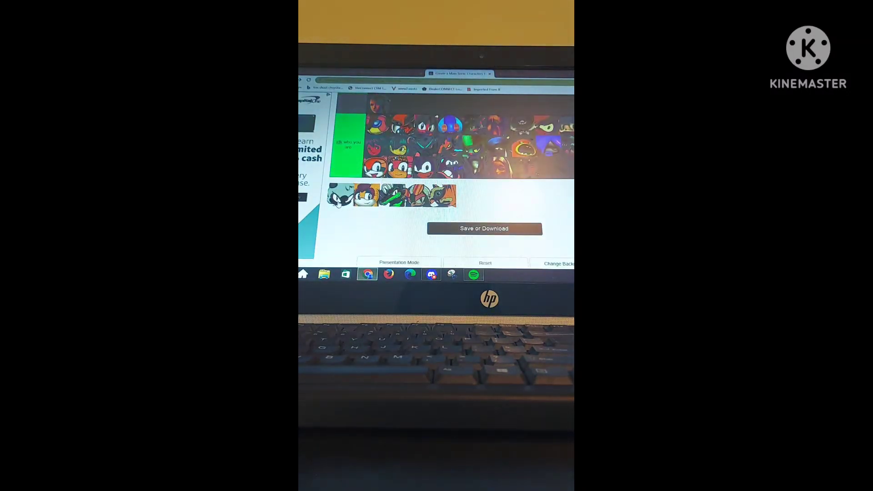
scroll(345, 188, "up", 2)
mouse_move(339, 199)
left_mouse_down()
mouse_move(345, 188)
mouse_move(536, 169)
left_mouse_up()
scroll(344, 188, "up", 2)
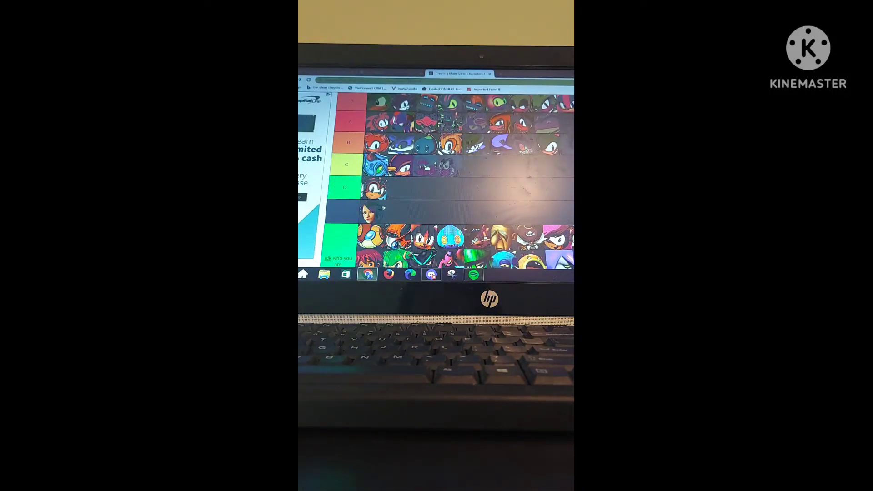
scroll(450, 184, "down", 3)
scroll(450, 184, "down", 2)
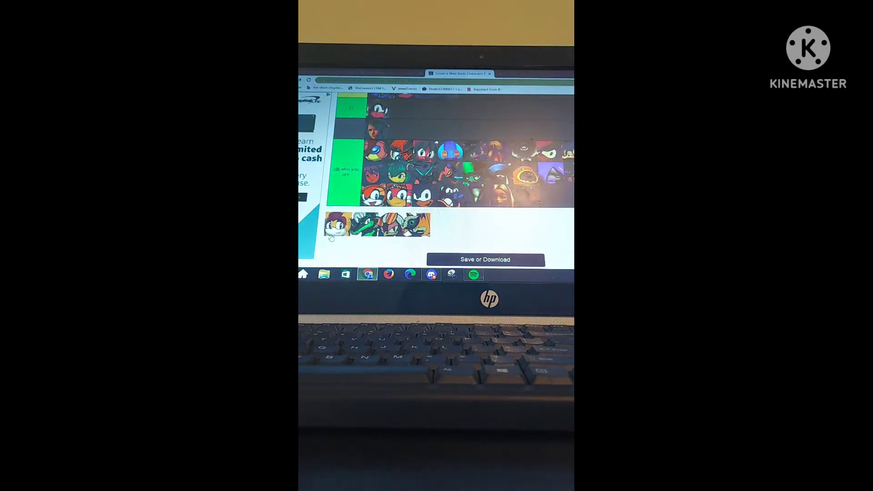
Place one pool character at the end of C and rank another higher in the list.
left_click_drag(336, 224, 554, 196)
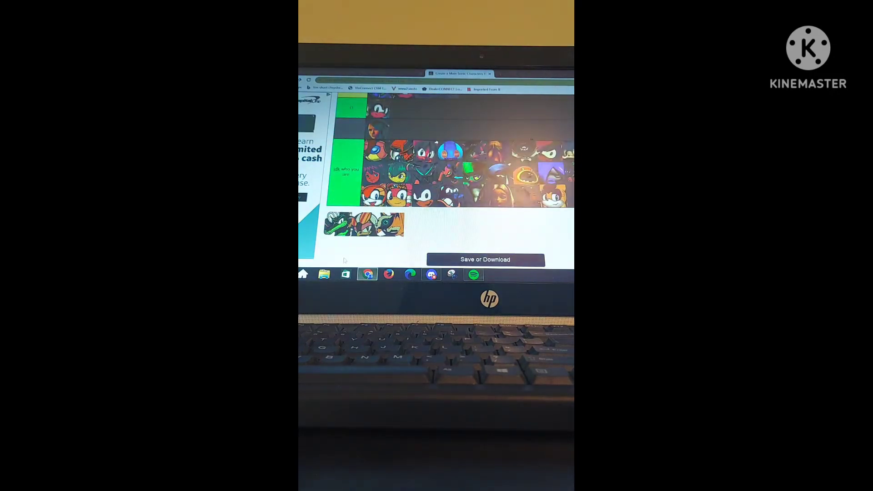
mouse_move(337, 225)
left_mouse_down()
mouse_move(475, 201)
mouse_move(473, 212)
mouse_move(520, 201)
mouse_move(537, 209)
left_mouse_up()
scroll(409, 204, "up", 3)
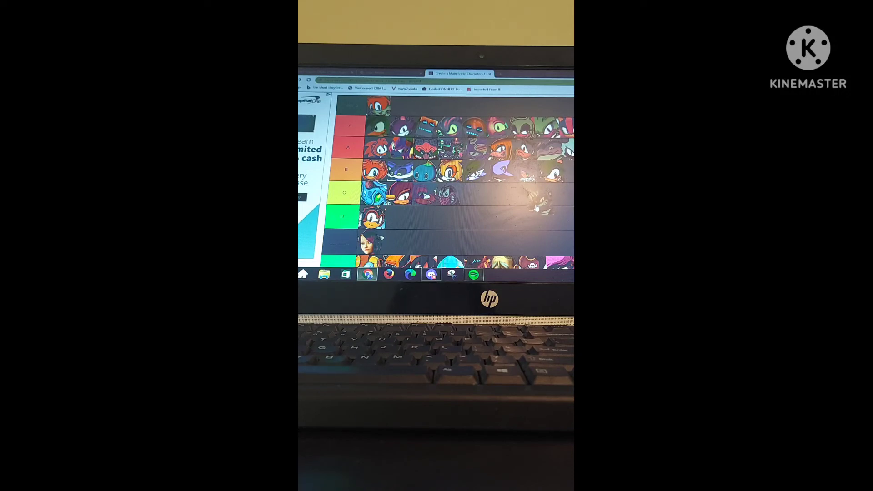
left_click_drag(535, 208, 537, 210)
left_click_drag(539, 210, 572, 174)
scroll(354, 238, "down", 3)
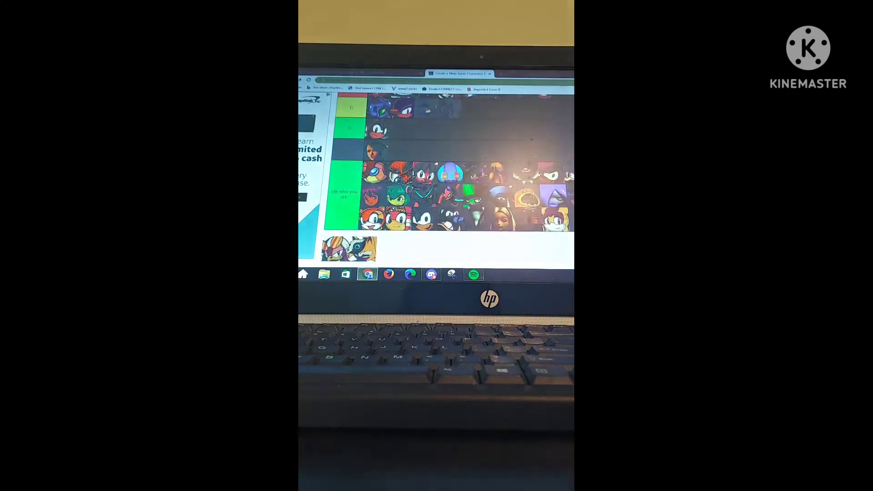
scroll(338, 184, "down", 3)
scroll(335, 170, "up", 5)
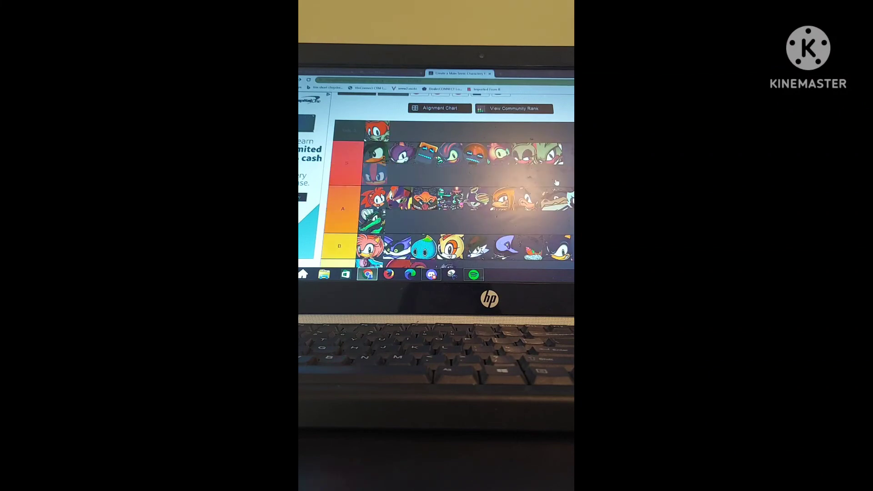
scroll(485, 193, "down", 3)
scroll(481, 193, "down", 3)
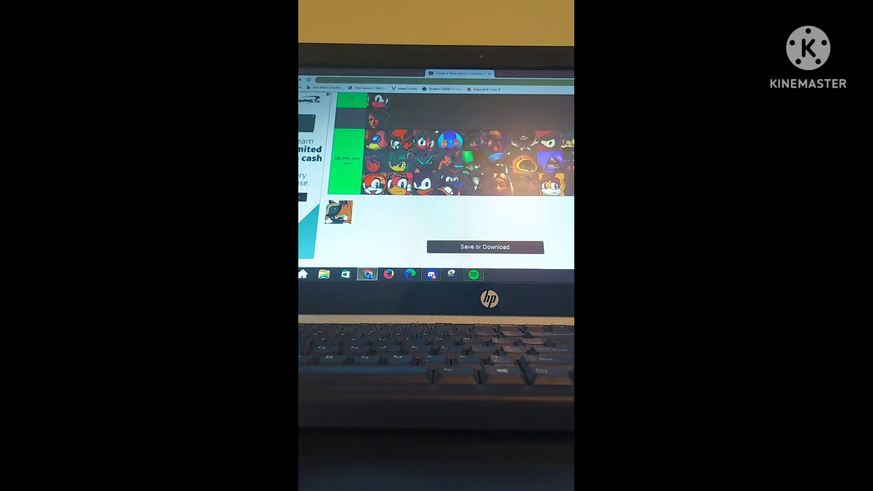
scroll(441, 204, "up", 5)
scroll(442, 203, "up", 3)
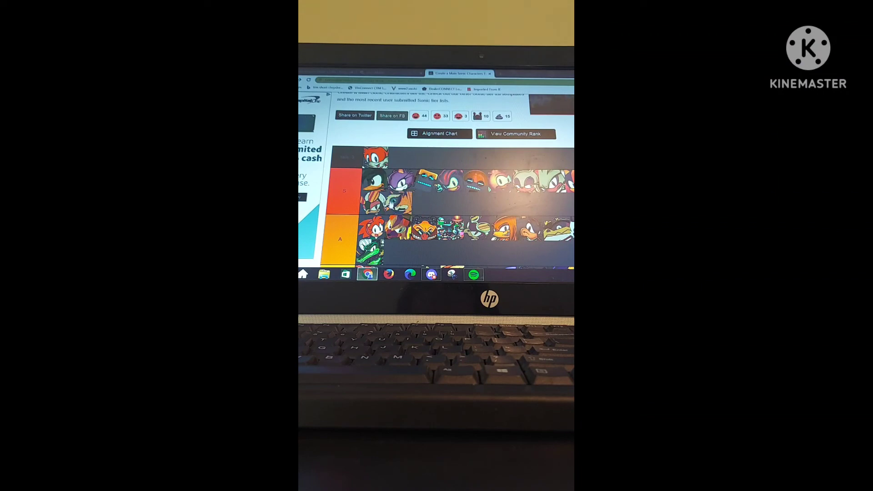
scroll(406, 193, "down", 2)
scroll(406, 192, "down", 2)
scroll(406, 193, "down", 2)
scroll(406, 193, "down", 2)
scroll(406, 193, "down", 2)
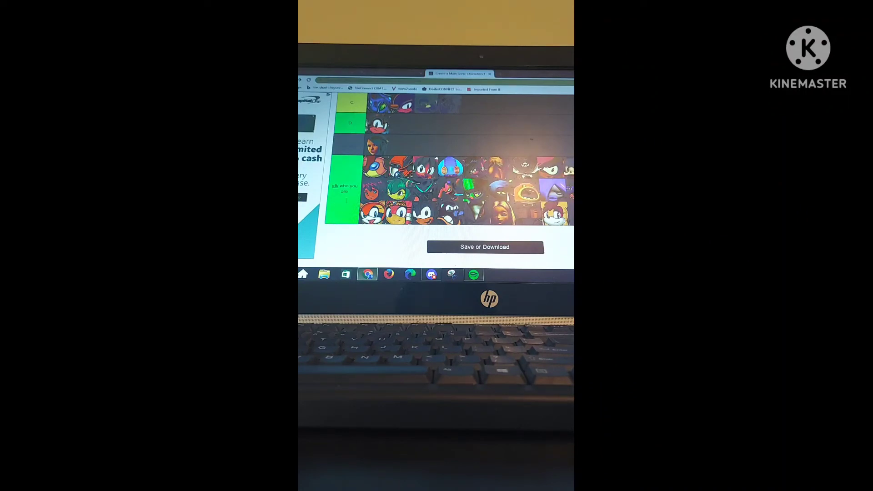
scroll(451, 178, "up", 3)
scroll(374, 187, "down", 2)
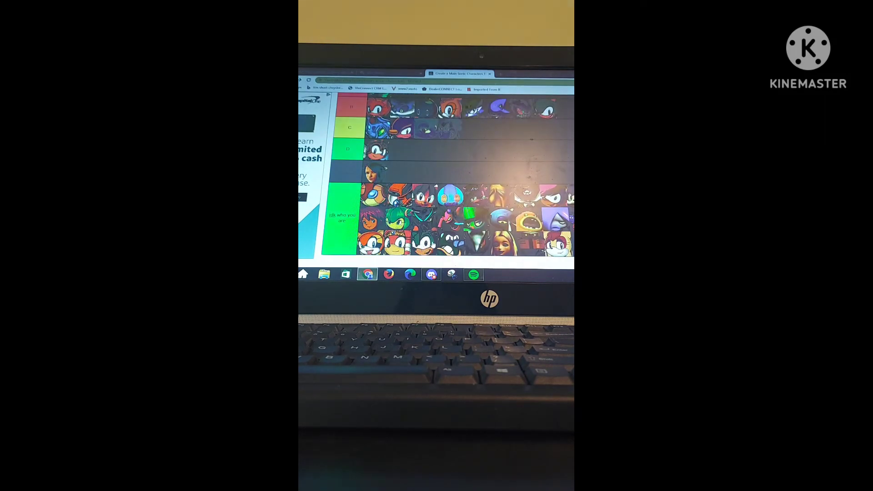
scroll(433, 205, "up", 3)
scroll(432, 205, "up", 2)
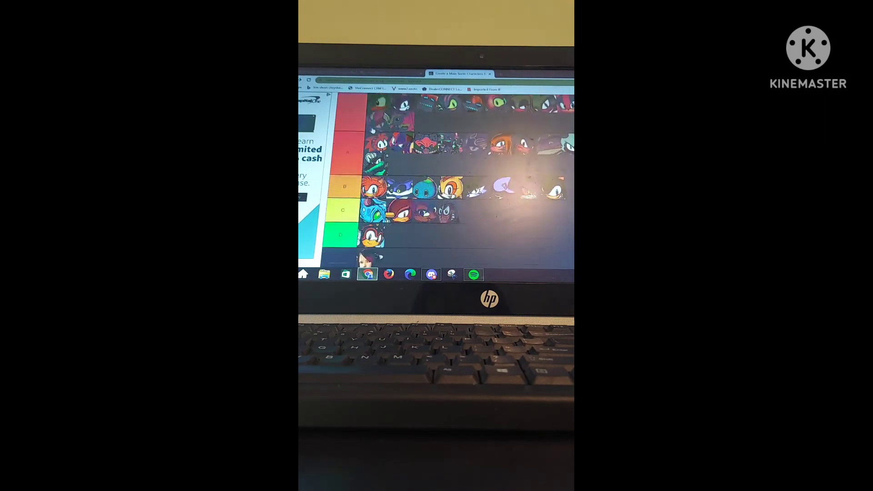
scroll(447, 137, "up", 1)
scroll(446, 137, "up", 1)
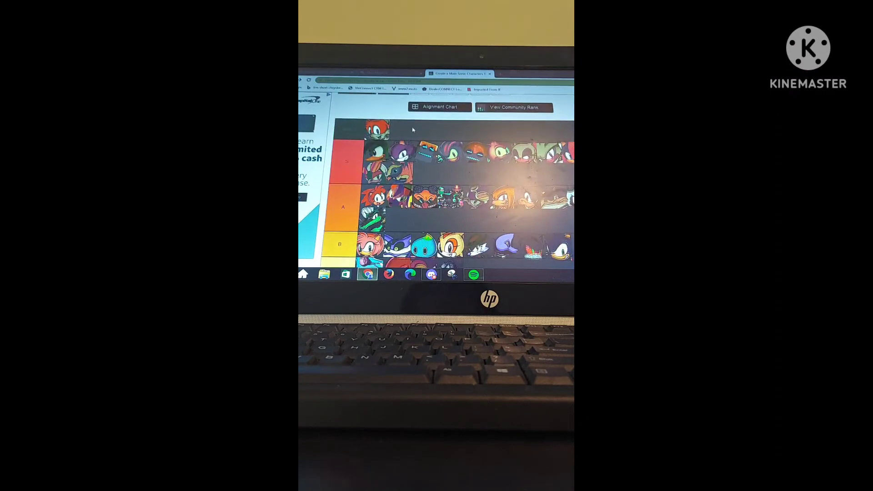
scroll(413, 130, "down", 1)
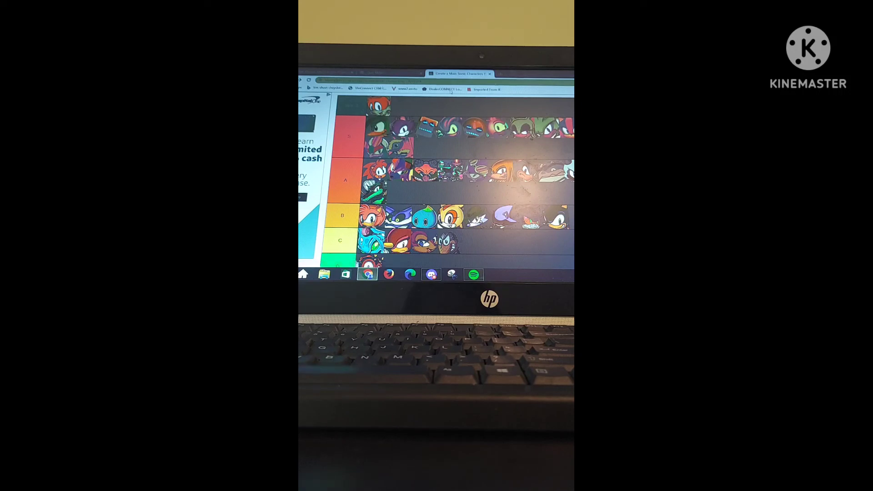
scroll(419, 145, "down", 2)
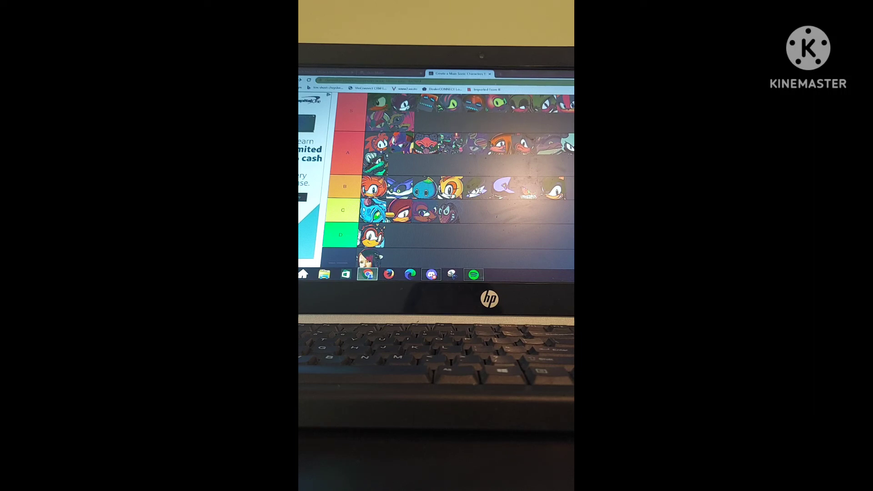
scroll(450, 181, "down", 1)
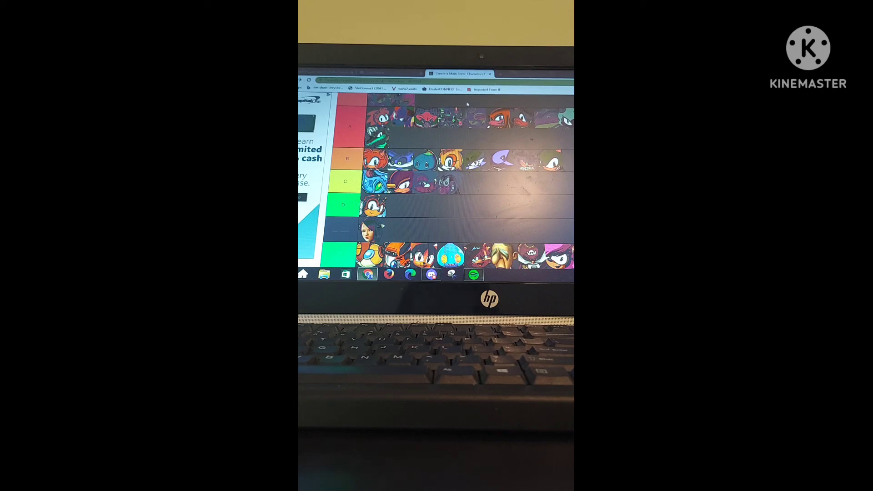
scroll(467, 104, "down", 1)
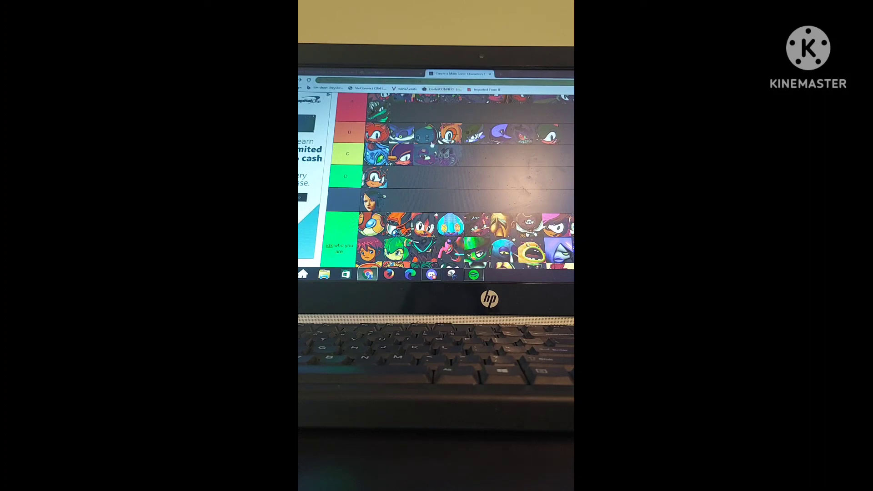
scroll(569, 156, "down", 3)
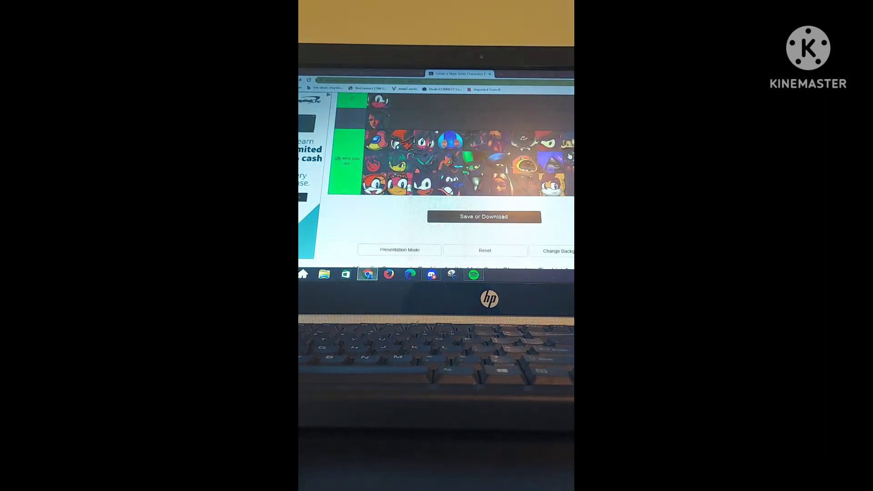
scroll(569, 156, "up", 2)
scroll(569, 156, "up", 1)
scroll(455, 158, "up", 2)
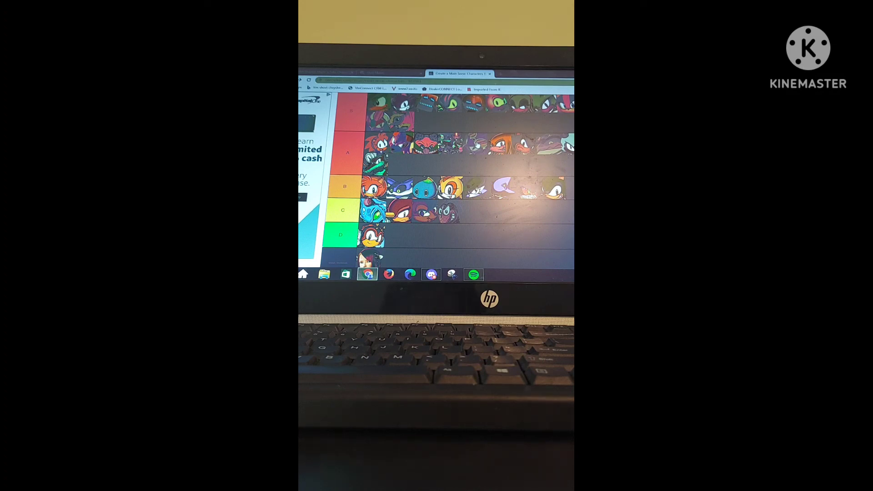
scroll(446, 181, "down", 2)
scroll(446, 181, "down", 2)
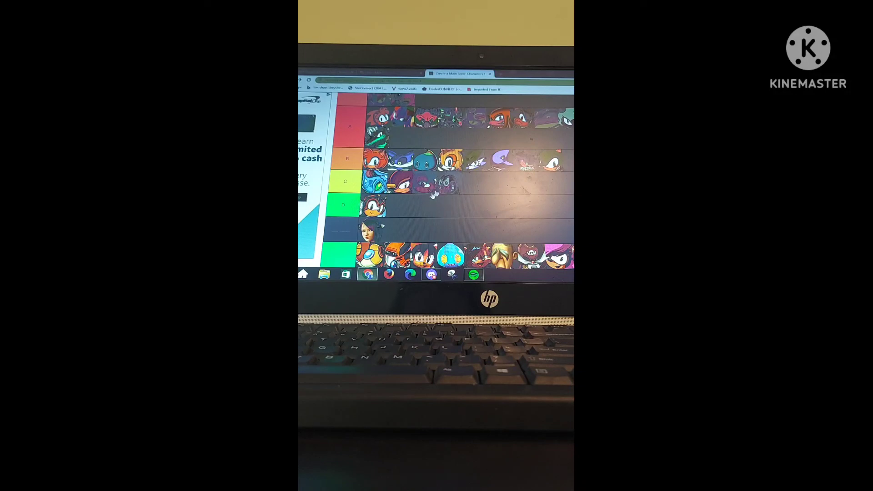
scroll(375, 218, "down", 2)
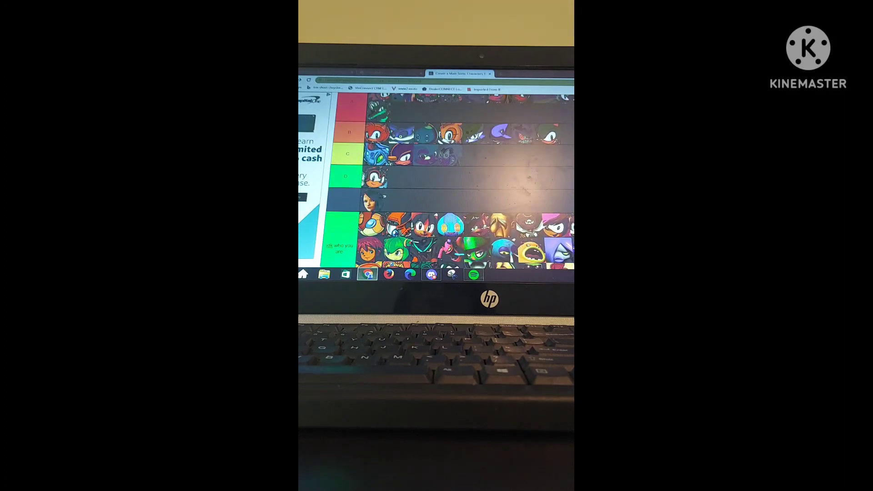
scroll(497, 230, "down", 2)
scroll(496, 229, "down", 3)
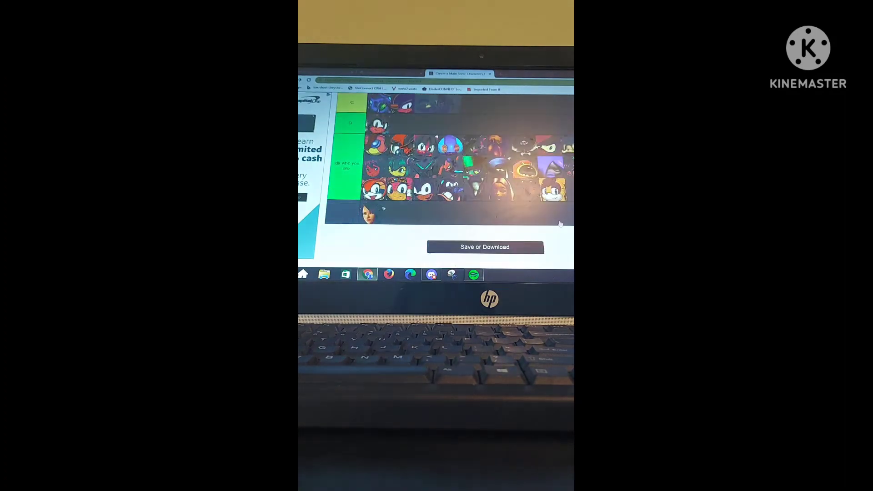
scroll(411, 222, "up", 2)
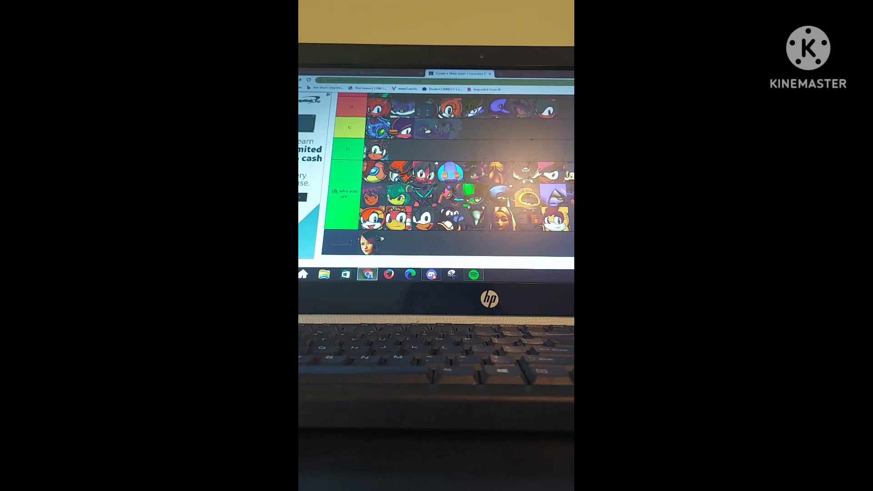
scroll(448, 181, "up", 5)
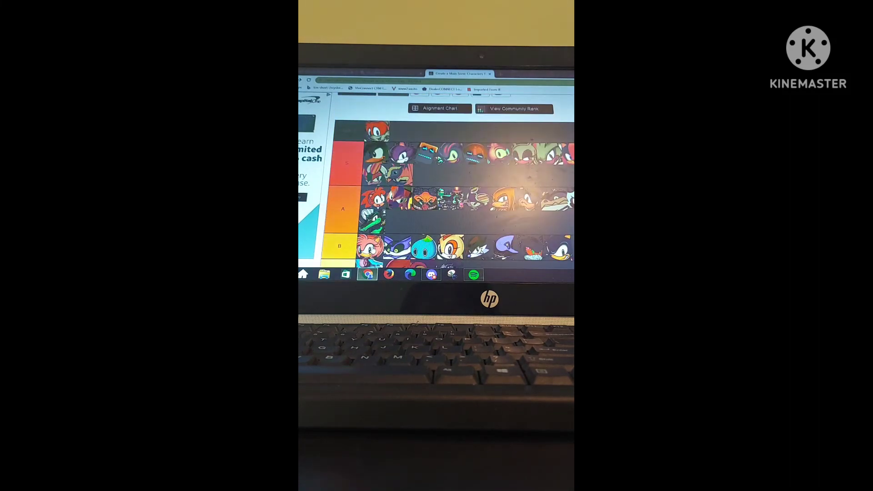